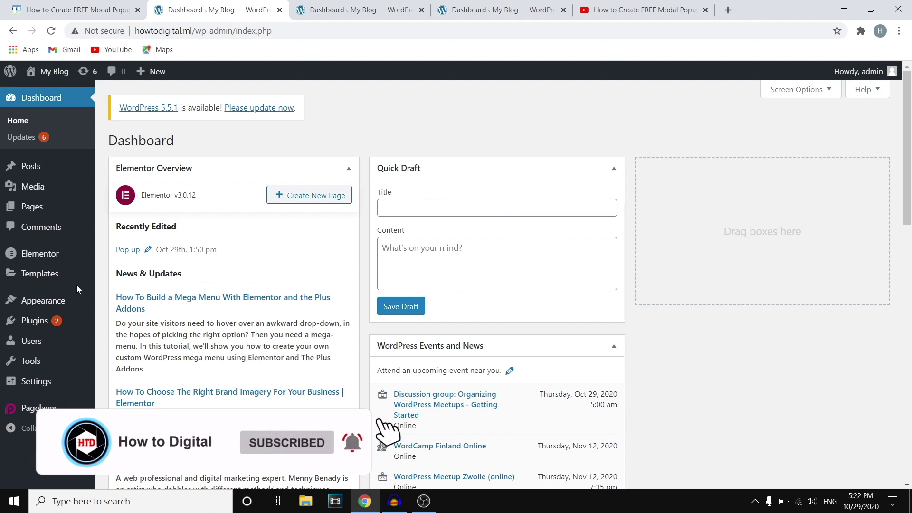
- Search the plugin directory for "exclusive elementor addons" and install the Exclusive Addons for Elementor plugin
{"action": "mouse_move", "coordinate": [104, 323]}
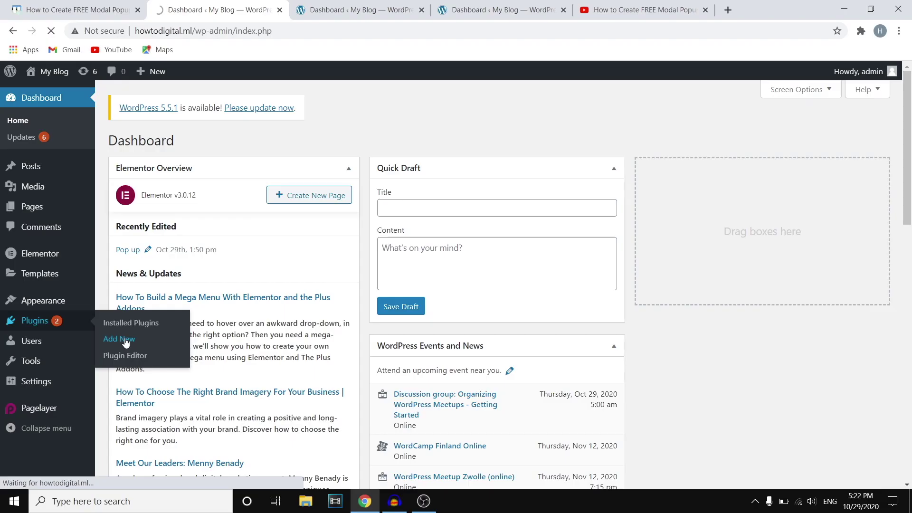
{"action": "left_click", "coordinate": [172, 326]}
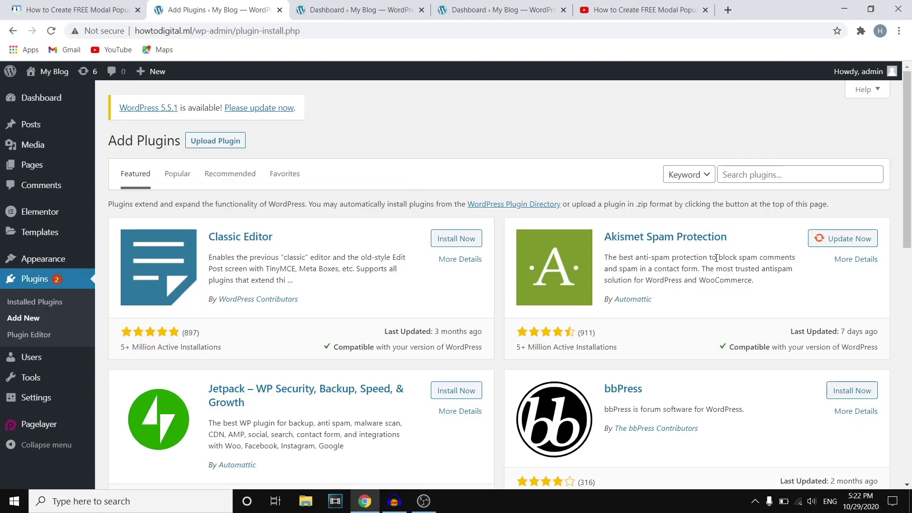
{"action": "left_click", "coordinate": [764, 175]}
{"action": "type", "text": "erx"}
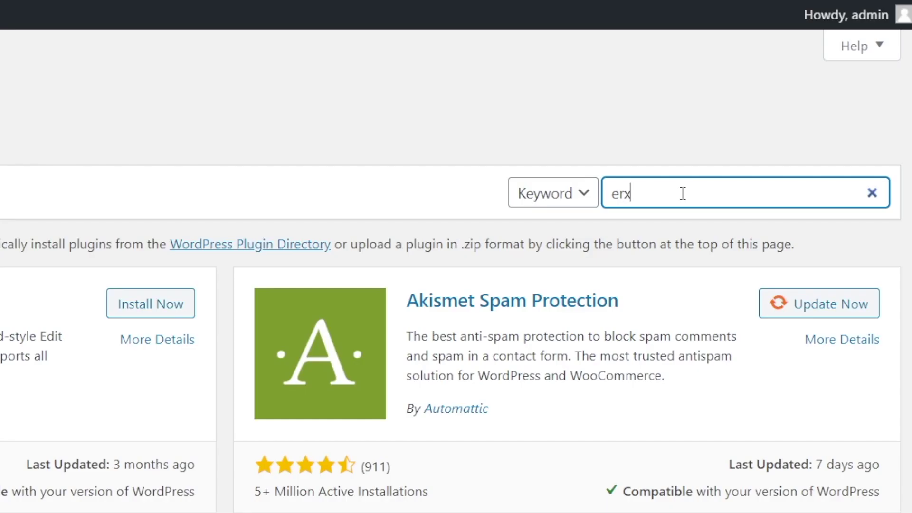
{"action": "key", "text": "BackSpace"}
{"action": "key", "text": "BackSpace"}
{"action": "type", "text": "xclusive elem"}
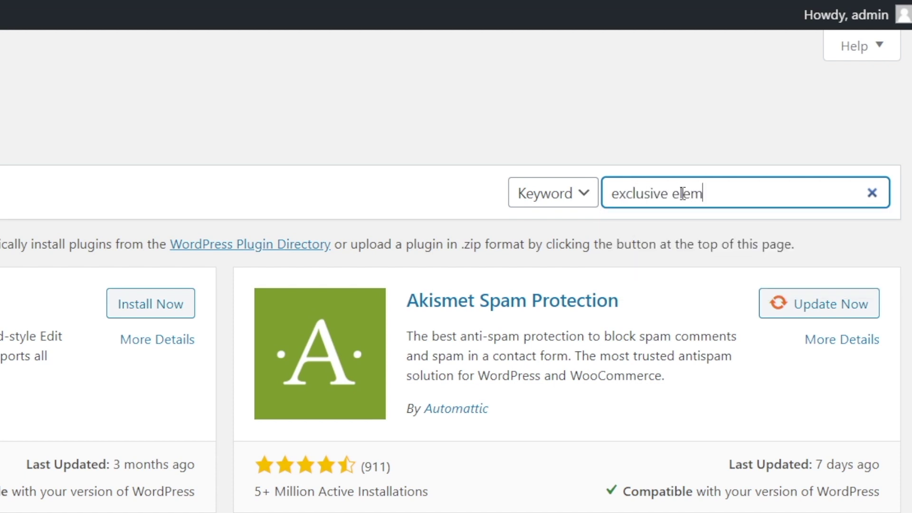
{"action": "type", "text": "entor addon"}
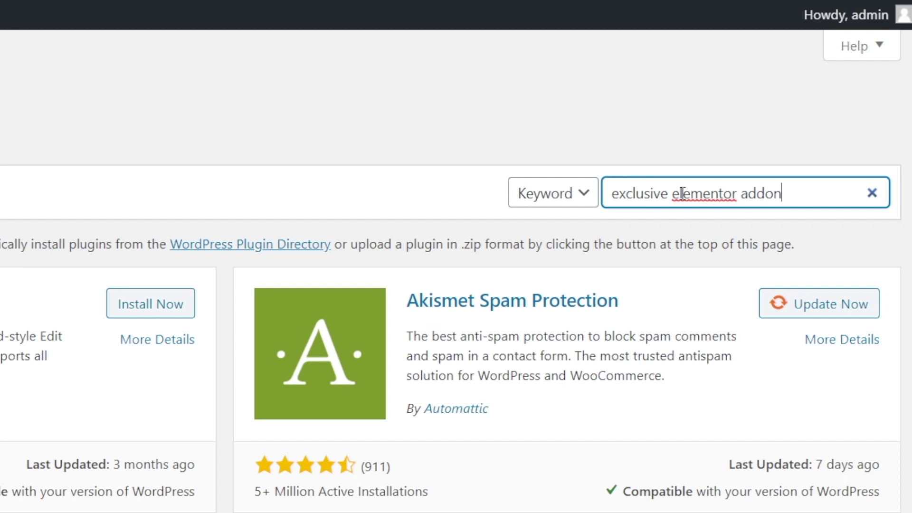
{"action": "type", "text": "s"}
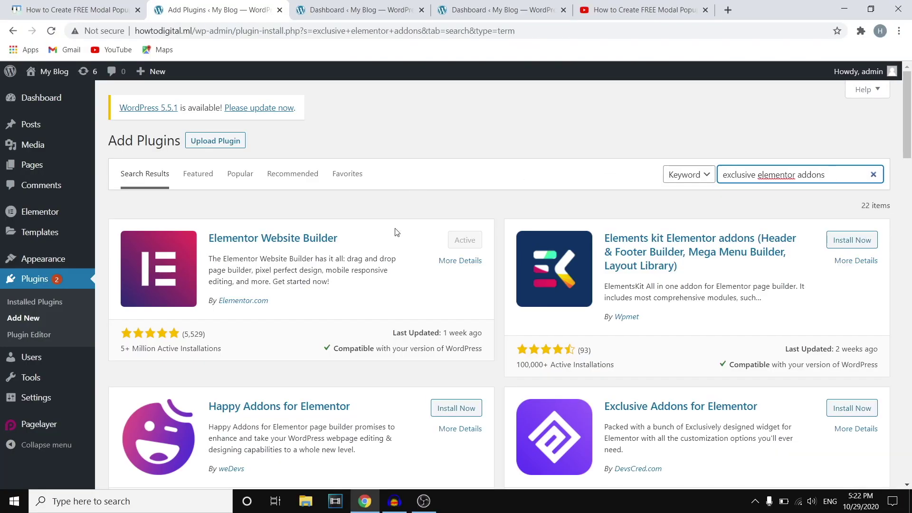
{"action": "scroll", "coordinate": [397, 231], "scroll_direction": "down", "scroll_amount": 2}
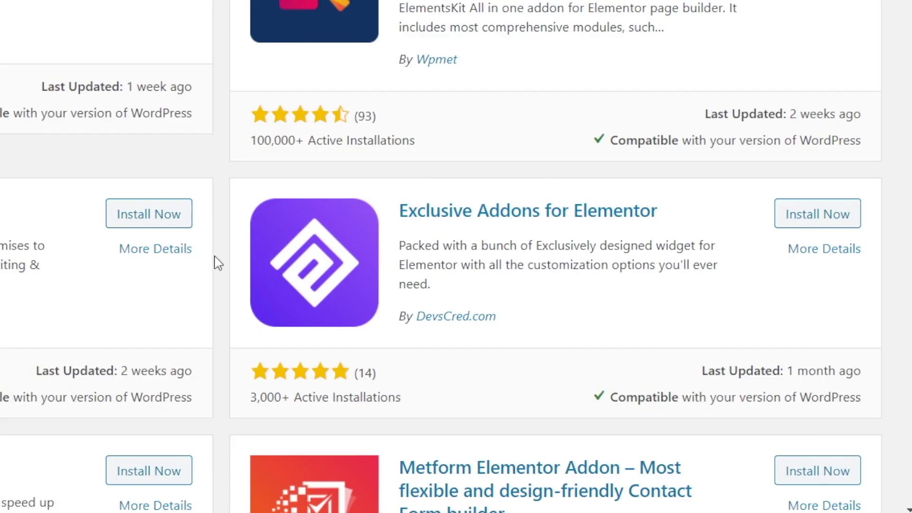
{"action": "left_click", "coordinate": [845, 214]}
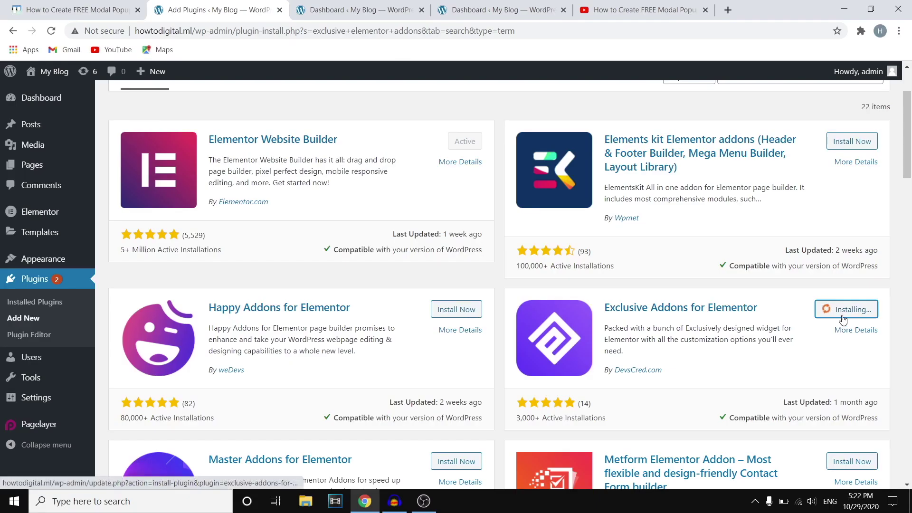
- Search the plugin directory for AnyWhere Elementor, then install and activate that plugin
{"action": "scroll", "coordinate": [808, 336], "scroll_direction": "up", "scroll_amount": 2}
{"action": "left_click_drag", "start_coordinate": [848, 175], "coordinate": [541, 182]}
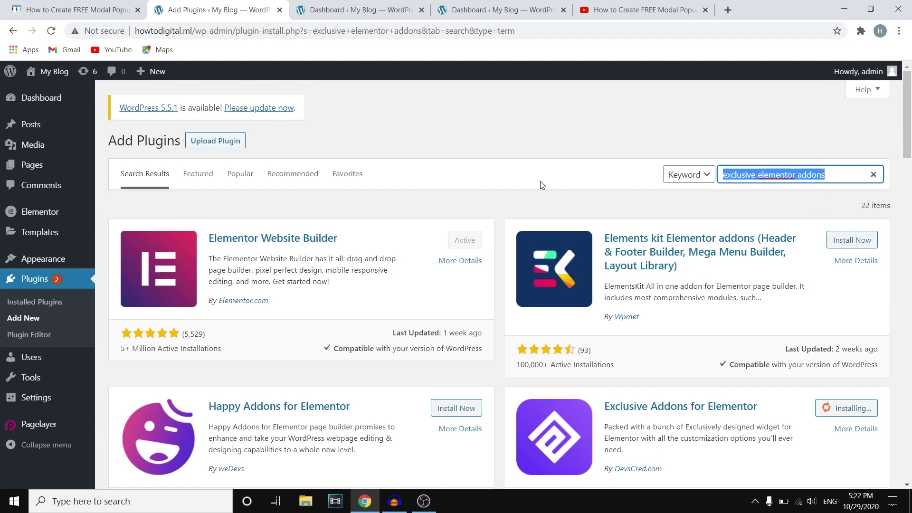
{"action": "key", "text": "BackSpace"}
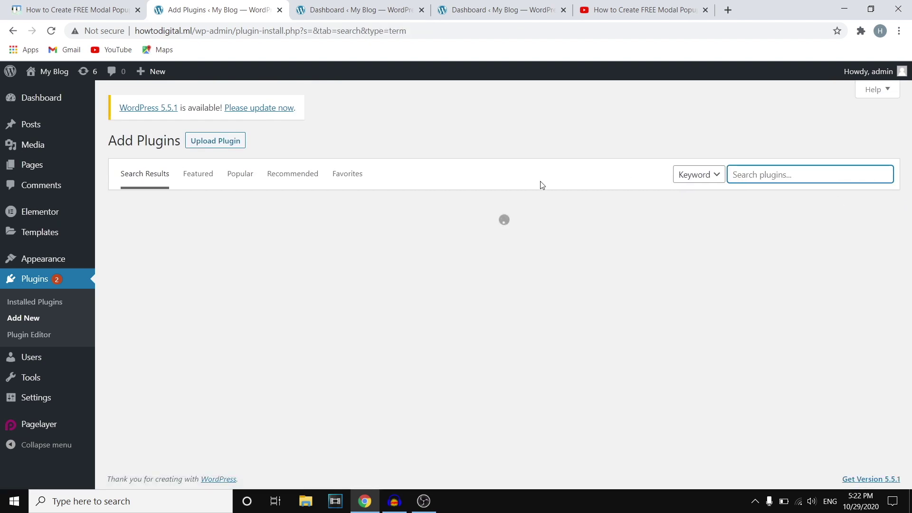
{"action": "type", "text": "anywhere eleme"}
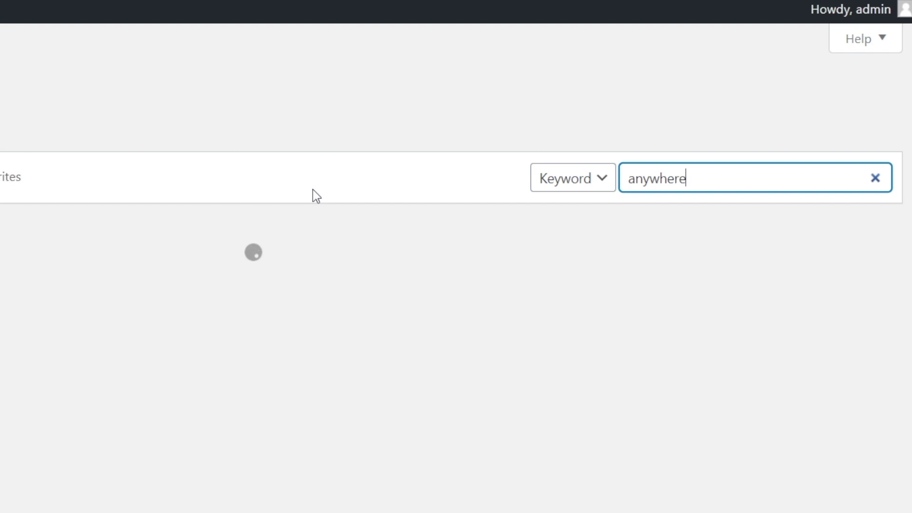
{"action": "type", "text": "nto"}
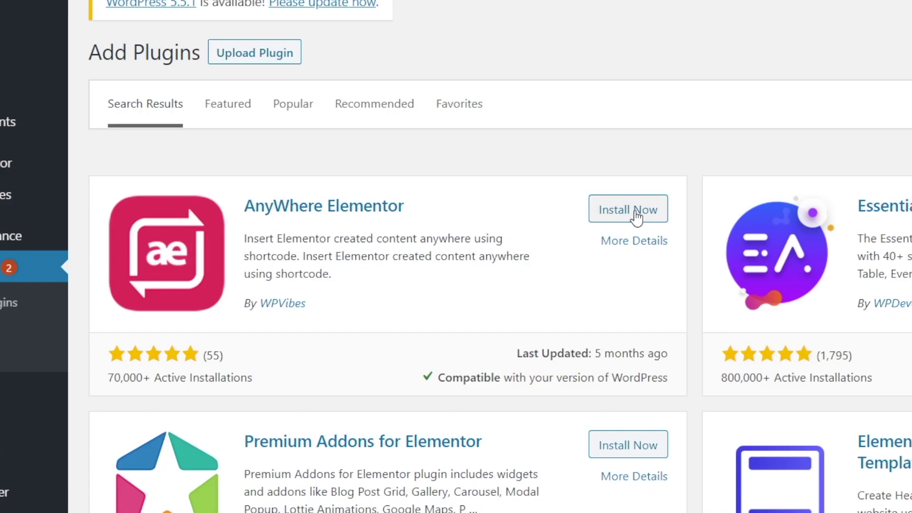
{"action": "left_click", "coordinate": [464, 242]}
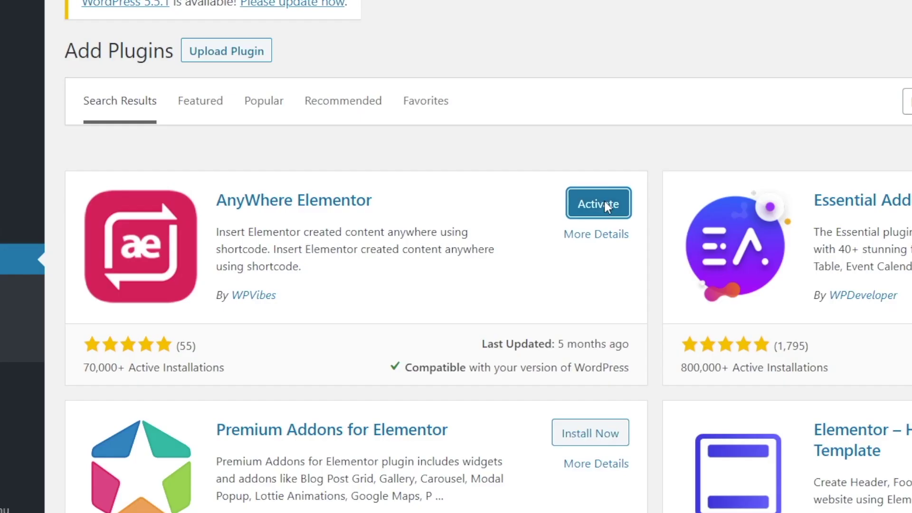
{"action": "left_click", "coordinate": [605, 204]}
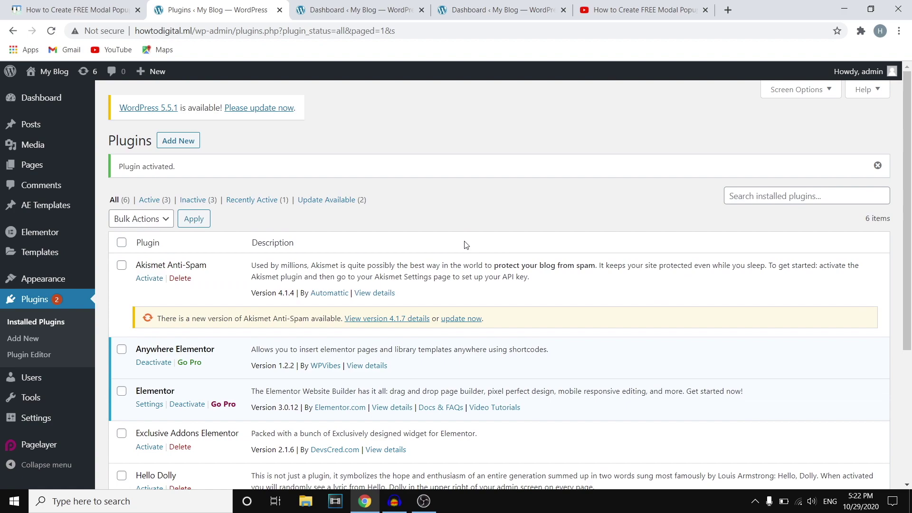
- Activate the Exclusive Addons Elementor plugin in the list of installed plugins
{"action": "scroll", "coordinate": [467, 245], "scroll_direction": "down", "scroll_amount": 2}
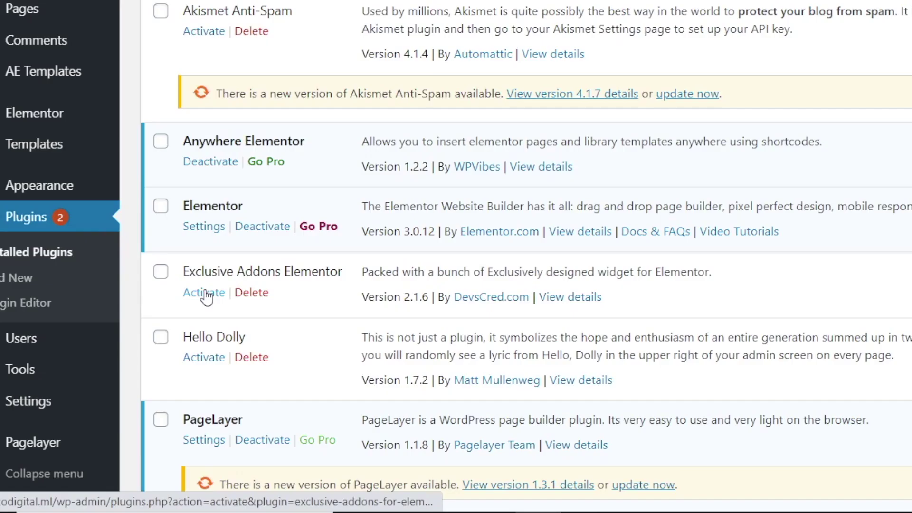
{"action": "left_click_drag", "start_coordinate": [189, 270], "coordinate": [349, 272]}
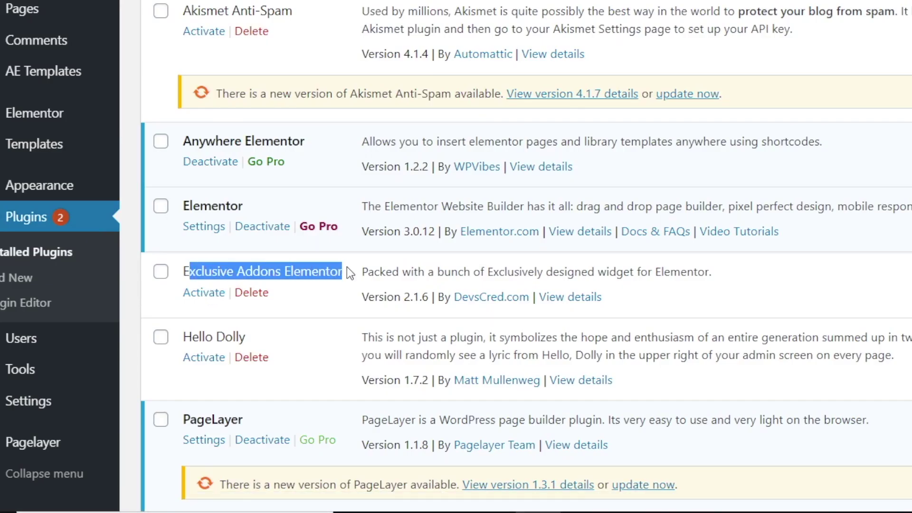
{"action": "left_click", "coordinate": [215, 299]}
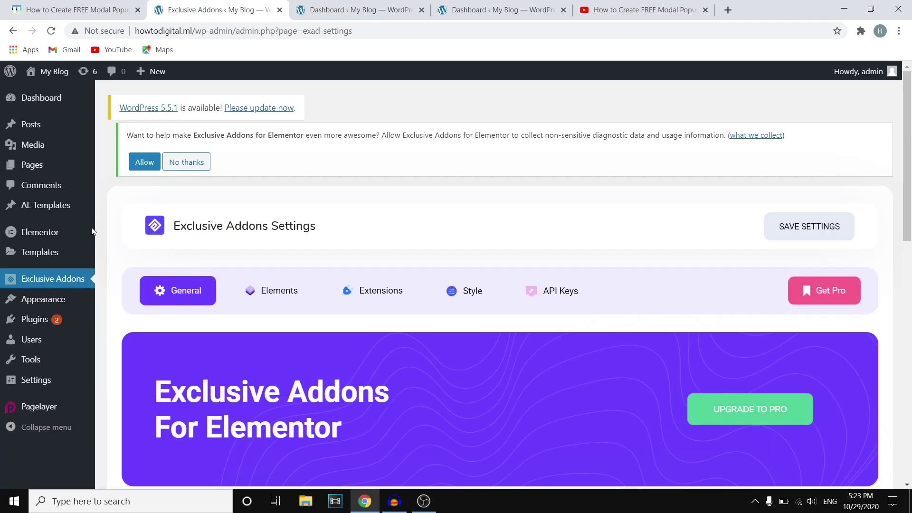
- Create a new page titled "Pop up" and publish it
{"action": "mouse_move", "coordinate": [24, 171]}
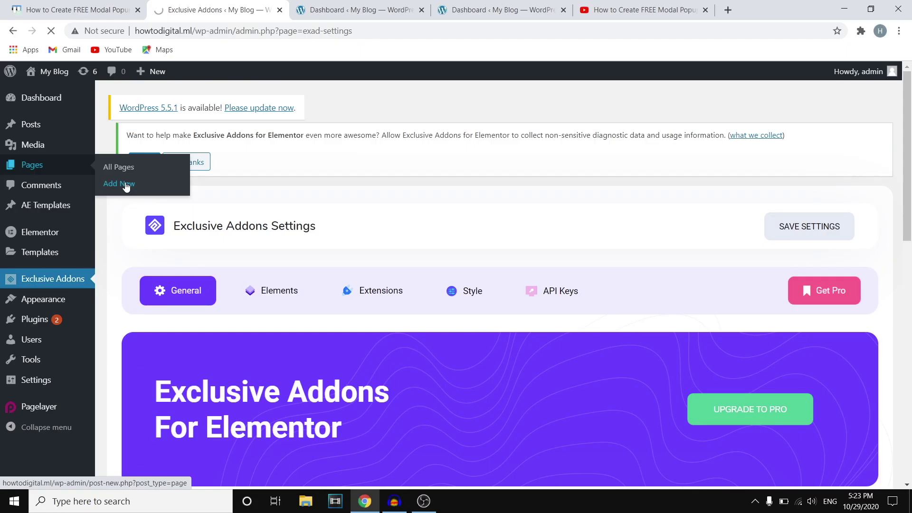
{"action": "left_click", "coordinate": [211, 208]}
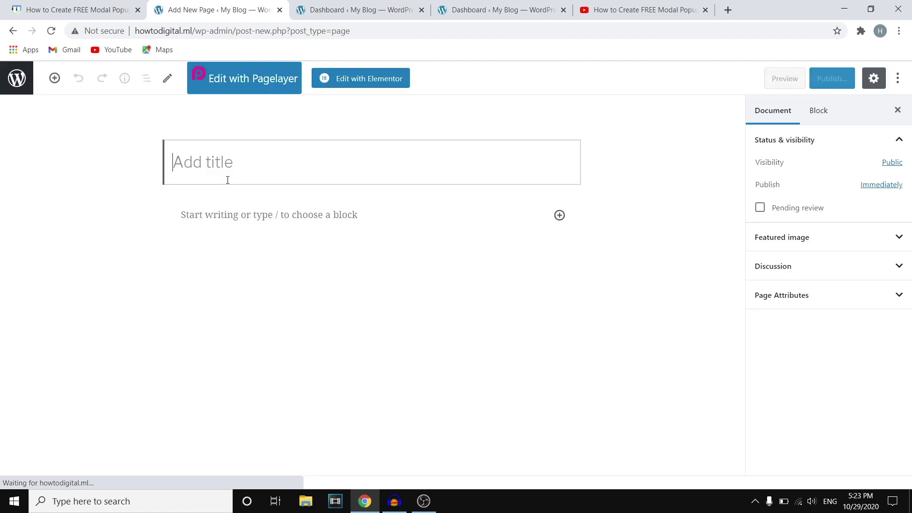
{"action": "type", "text": "Pop up"}
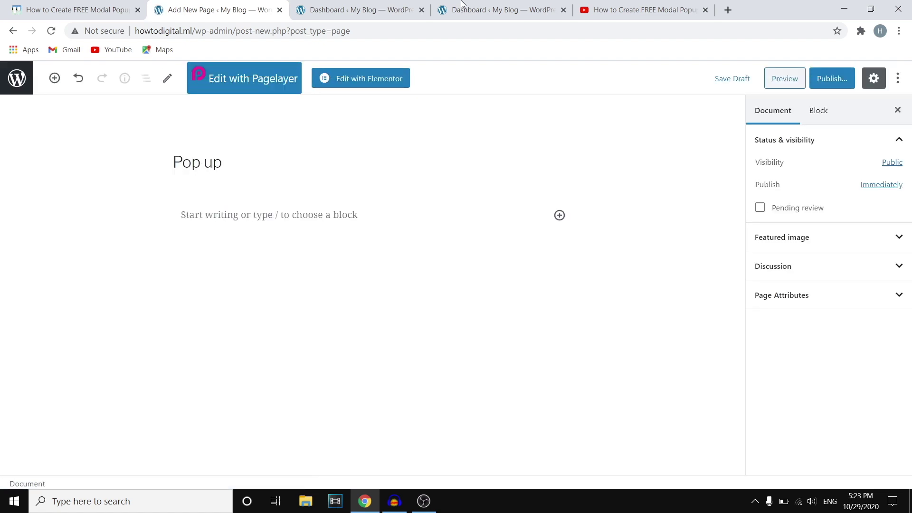
{"action": "left_click", "coordinate": [834, 78]}
{"action": "left_click", "coordinate": [837, 79]}
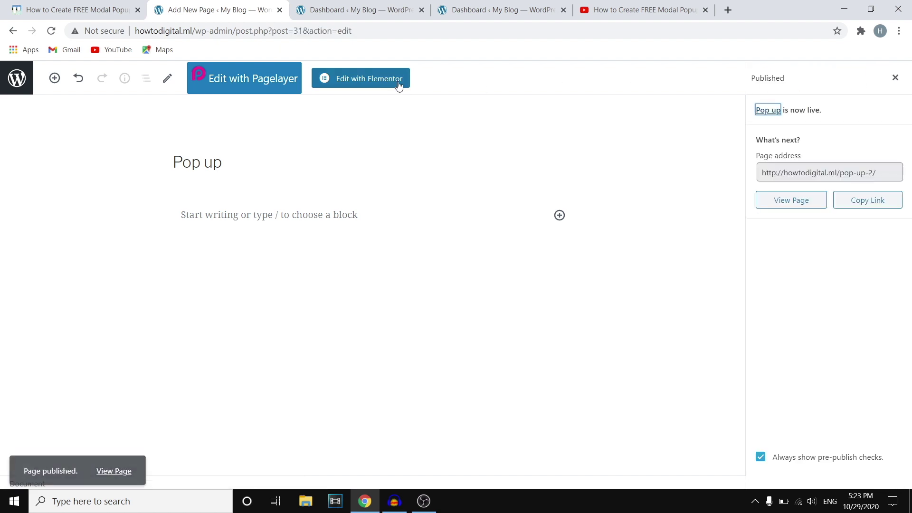
- Open the Pop up page in Elementor and insert the "Product – App" page template from the library
{"action": "left_click", "coordinate": [380, 84]}
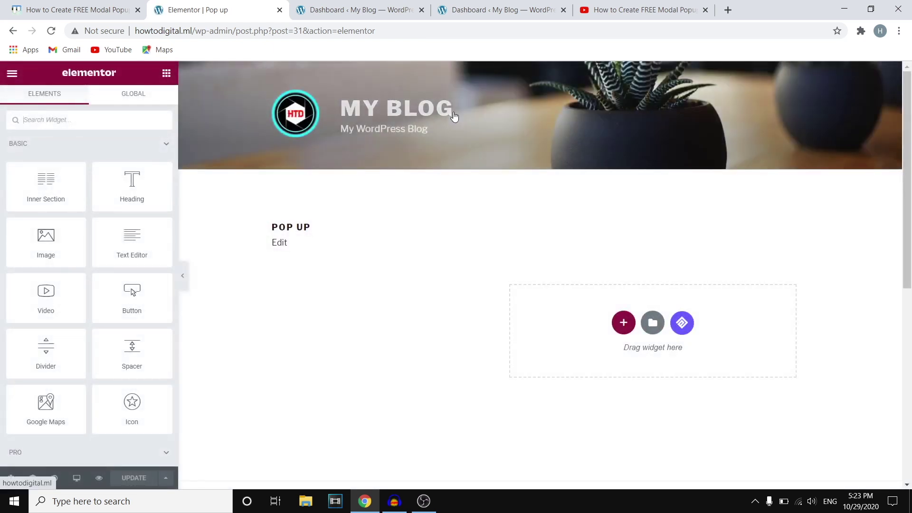
{"action": "left_click", "coordinate": [657, 325]}
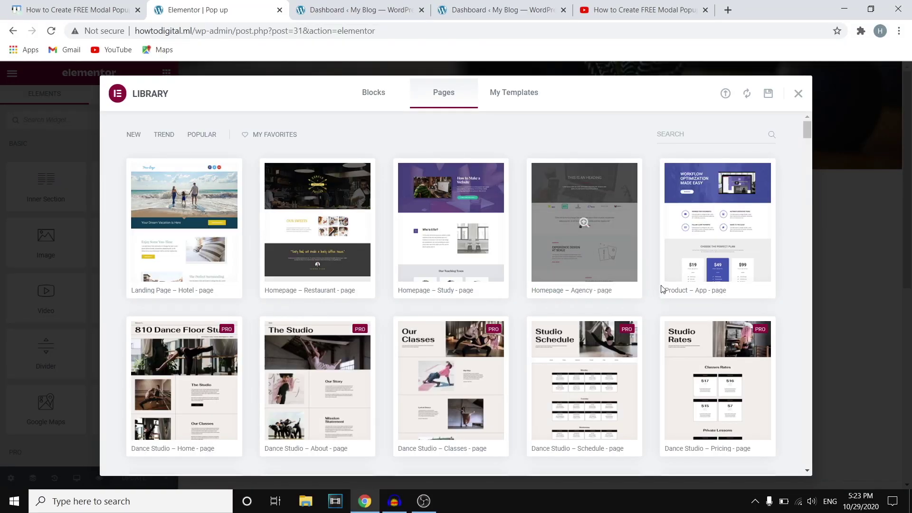
{"action": "left_click", "coordinate": [690, 291]}
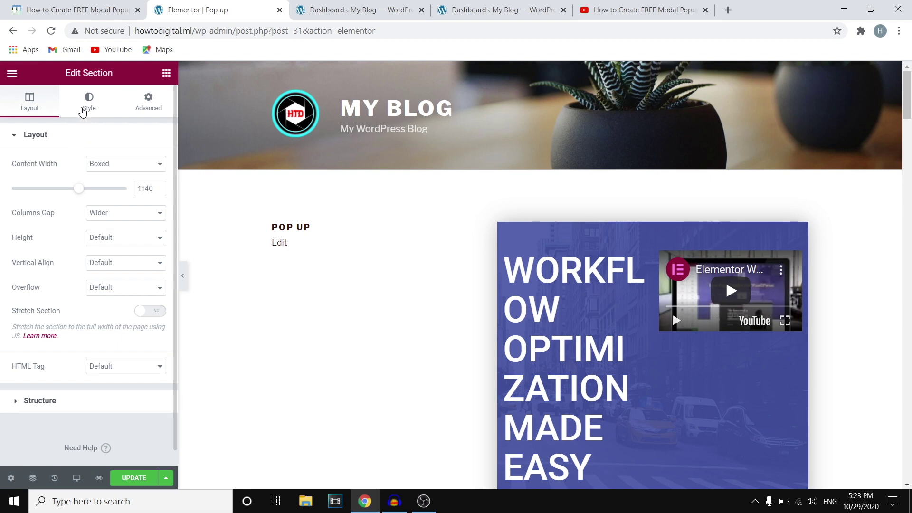
- Set the page layout to Elementor Canvas in the Pop up page's settings
{"action": "left_click", "coordinate": [82, 111]}
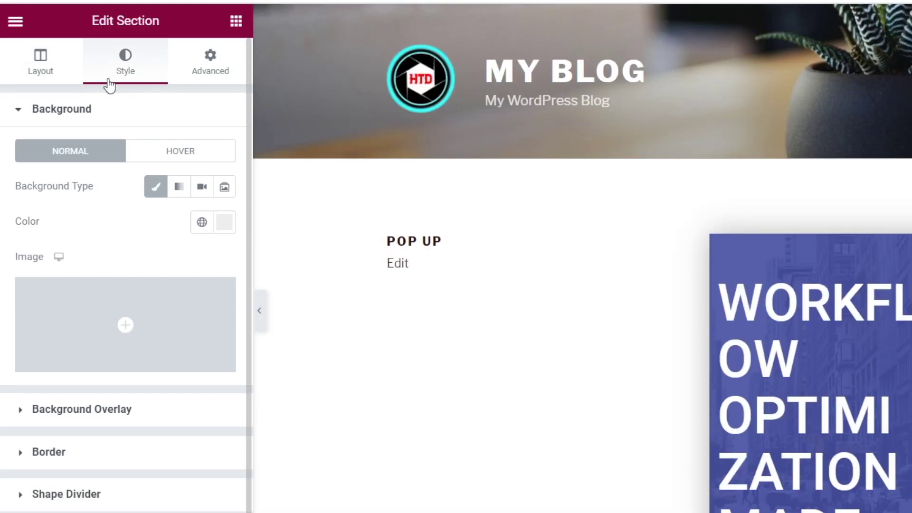
{"action": "left_click", "coordinate": [39, 97]}
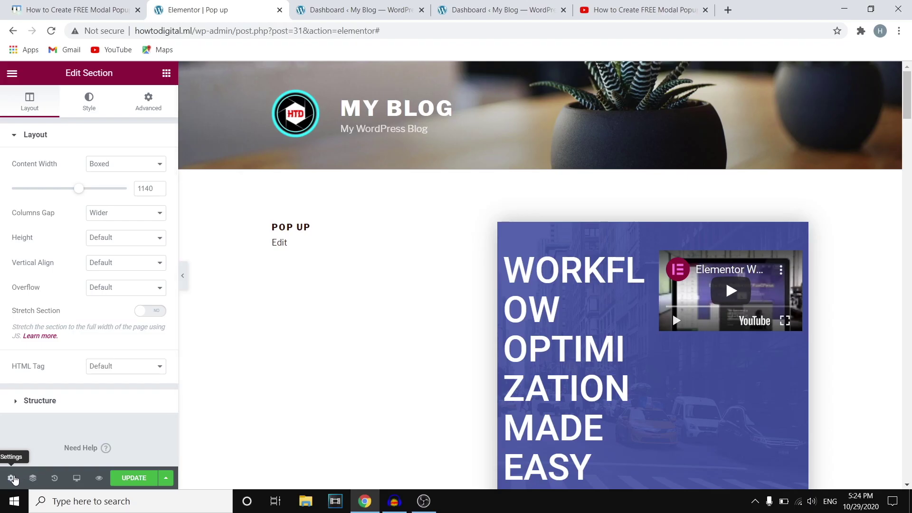
{"action": "left_click", "coordinate": [10, 479]}
{"action": "left_click", "coordinate": [113, 364]}
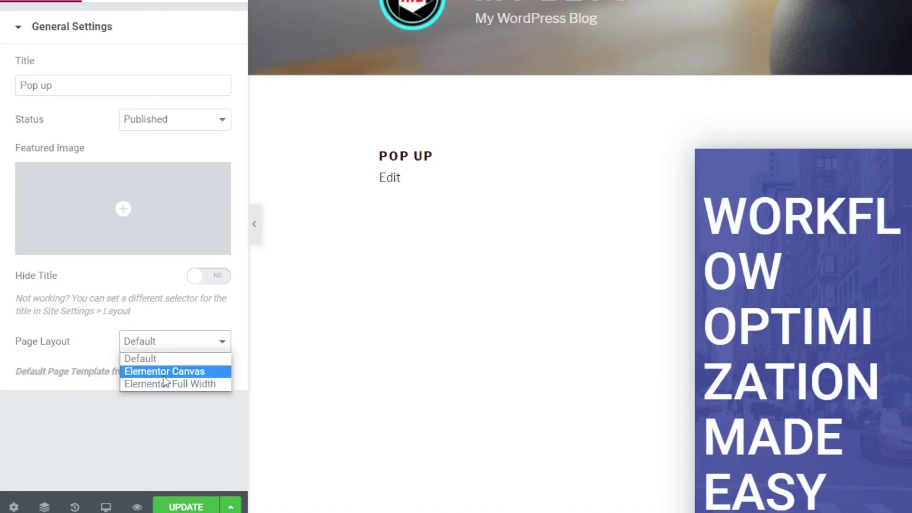
{"action": "left_click", "coordinate": [117, 382]}
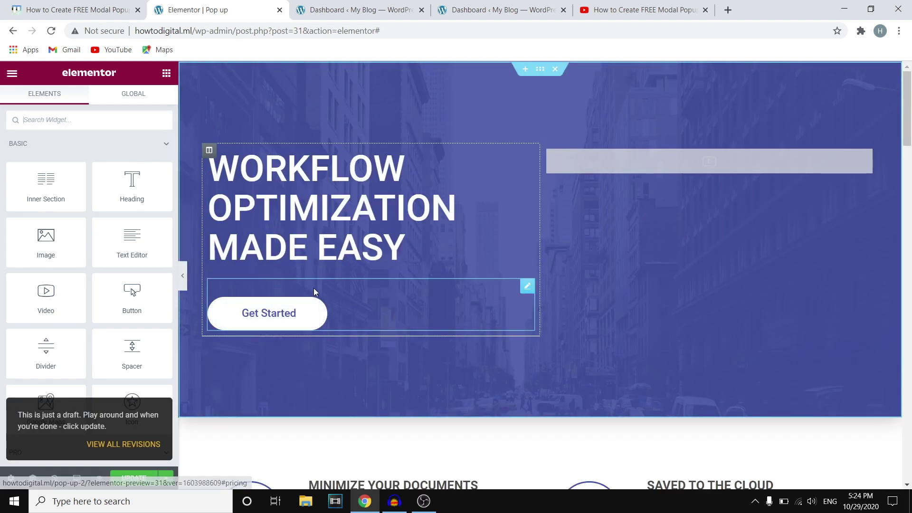
- Create a new AE template titled "Pop up" from the second WordPress dashboard and publish it
{"action": "left_click", "coordinate": [386, 6]}
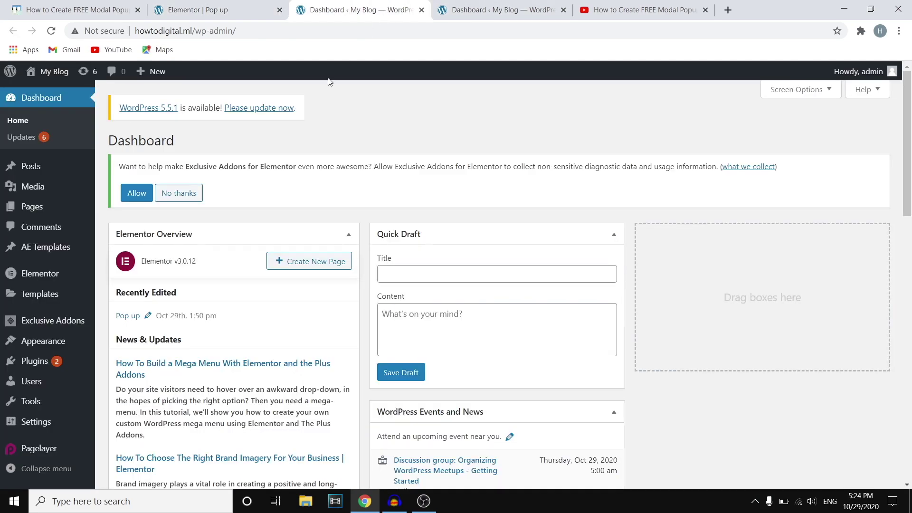
{"action": "mouse_move", "coordinate": [24, 250]}
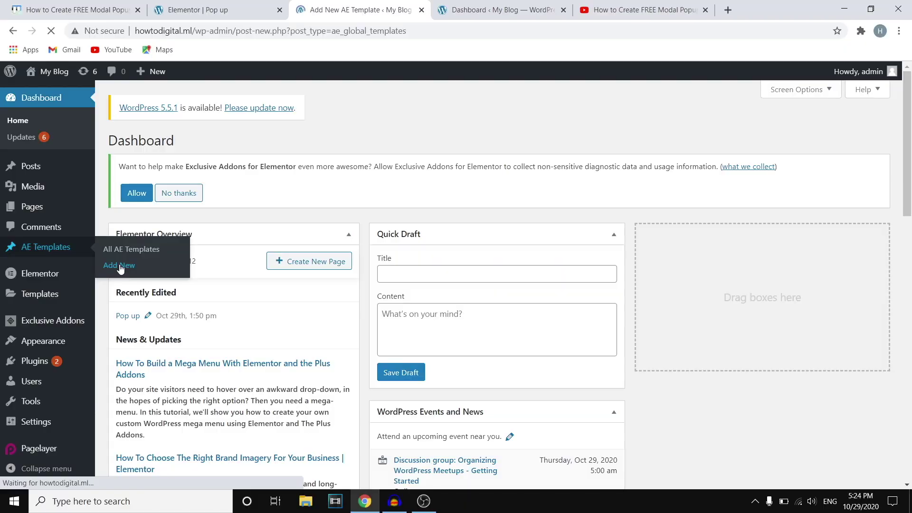
{"action": "left_click", "coordinate": [207, 276]}
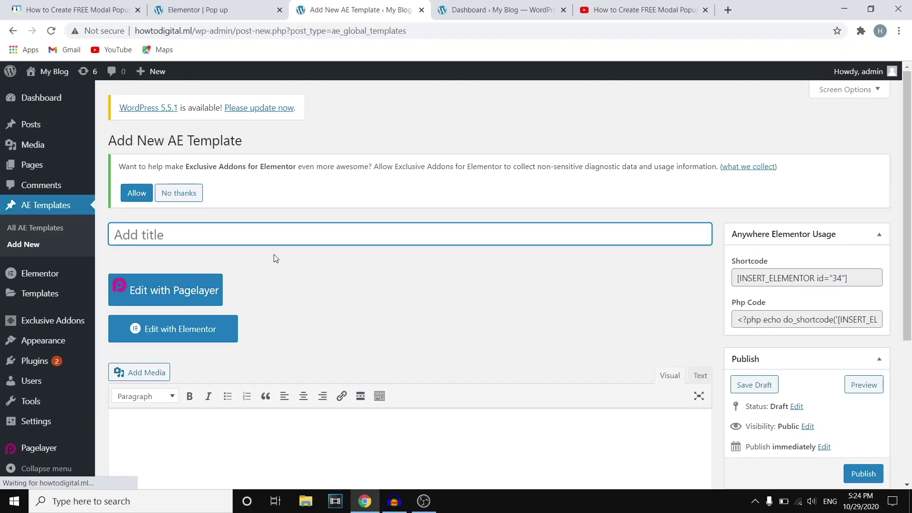
{"action": "type", "text": "Pop up"}
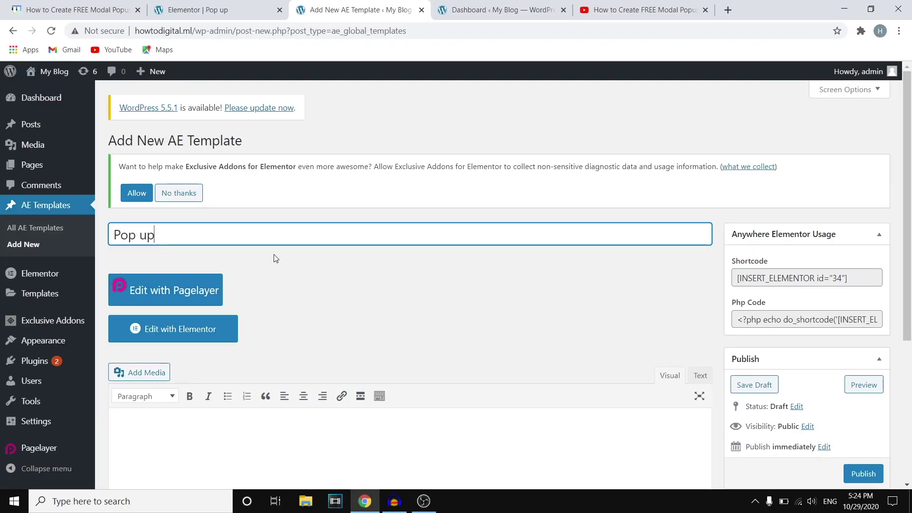
{"action": "left_click", "coordinate": [861, 474]}
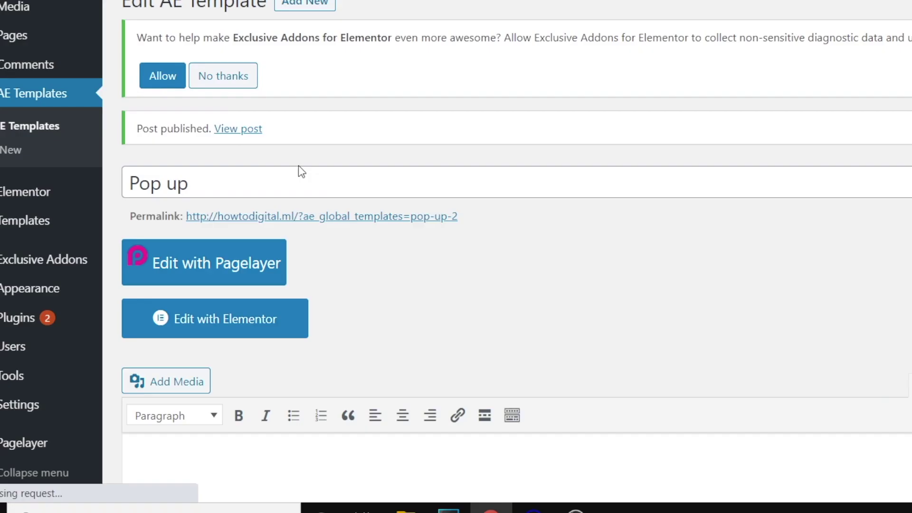
- Open the Pop up AE template in Elementor and insert the "Join Over Million People" block from the library
{"action": "left_click", "coordinate": [265, 326]}
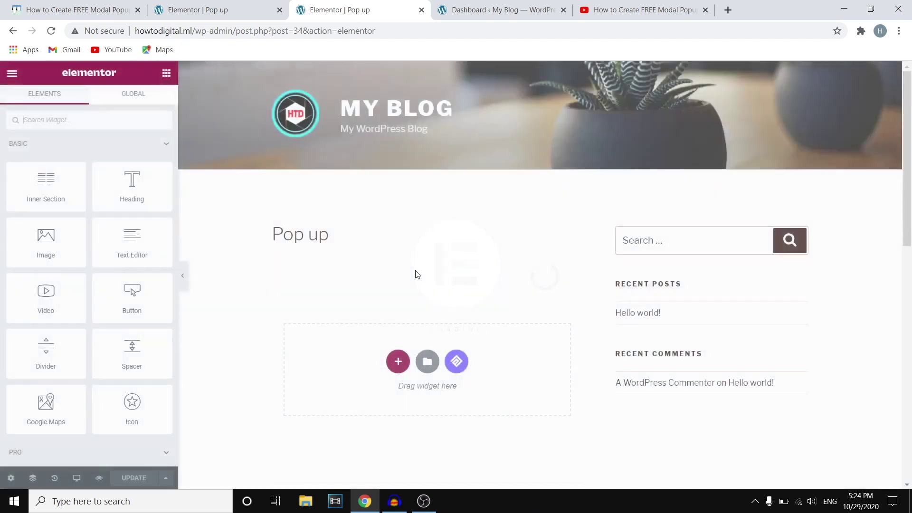
{"action": "left_click", "coordinate": [429, 363]}
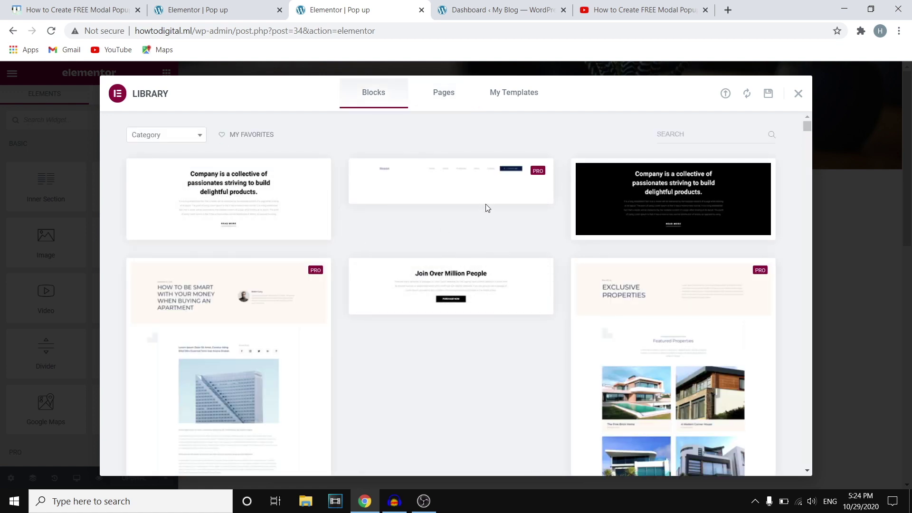
{"action": "scroll", "coordinate": [494, 188], "scroll_direction": "down", "scroll_amount": 5}
{"action": "scroll", "coordinate": [479, 244], "scroll_direction": "up", "scroll_amount": 6}
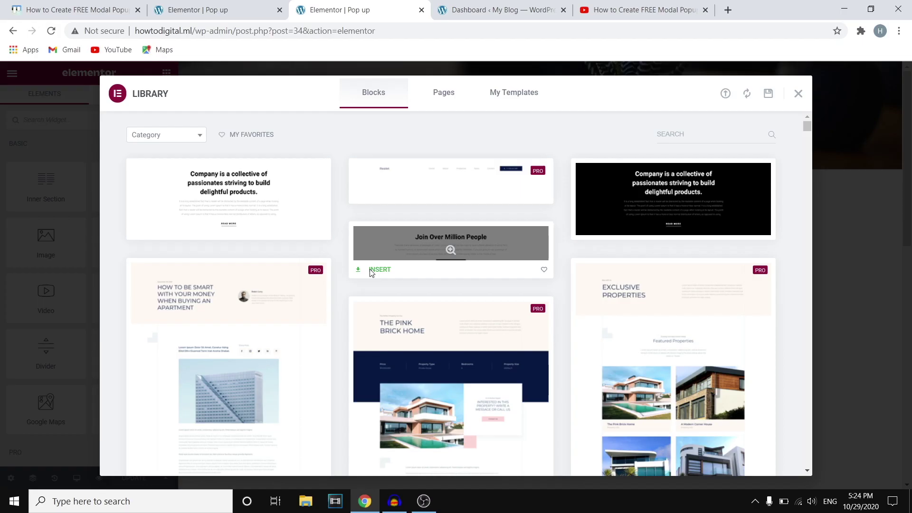
{"action": "left_click", "coordinate": [331, 280]}
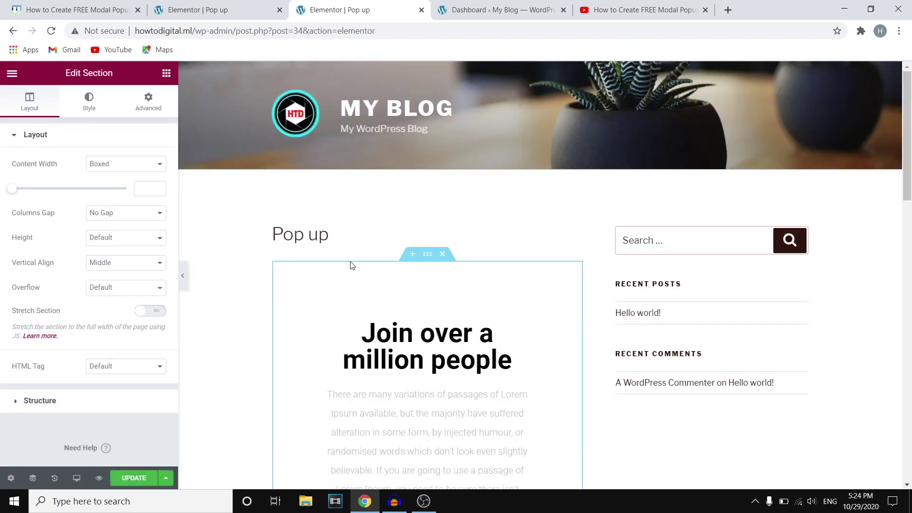
- Set the page layout to Elementor Canvas in the Pop up template's post settings
{"action": "scroll", "coordinate": [381, 261], "scroll_direction": "down", "scroll_amount": 4}
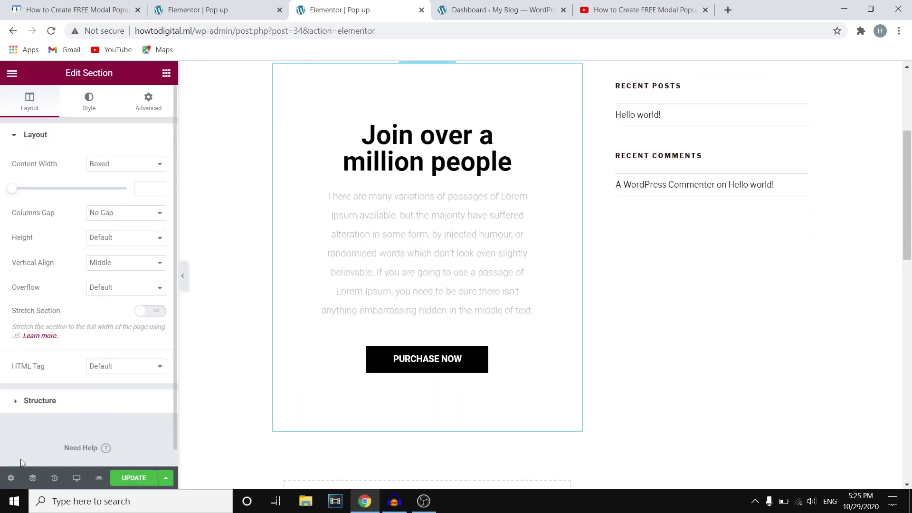
{"action": "left_click", "coordinate": [3, 480]}
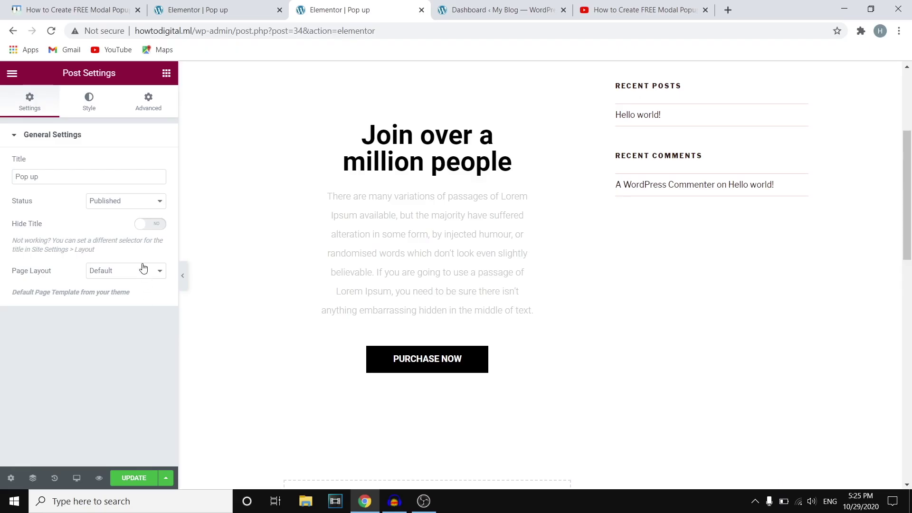
{"action": "left_click", "coordinate": [142, 270]}
{"action": "left_click", "coordinate": [136, 291]}
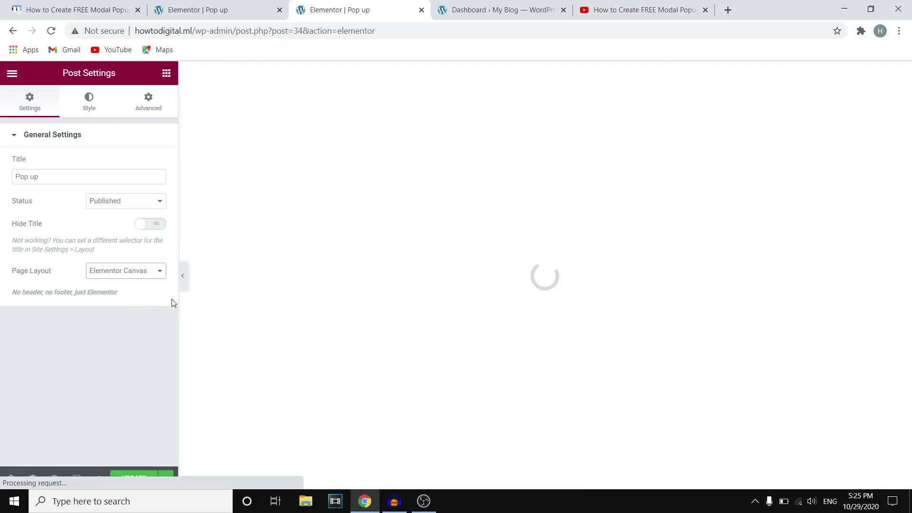
{"action": "left_click", "coordinate": [238, 4]}
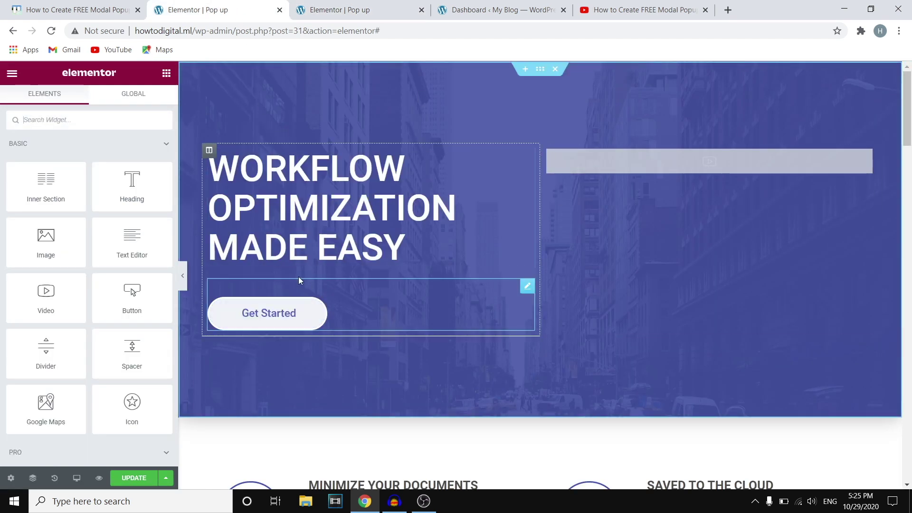
{"action": "left_click", "coordinate": [339, 5]}
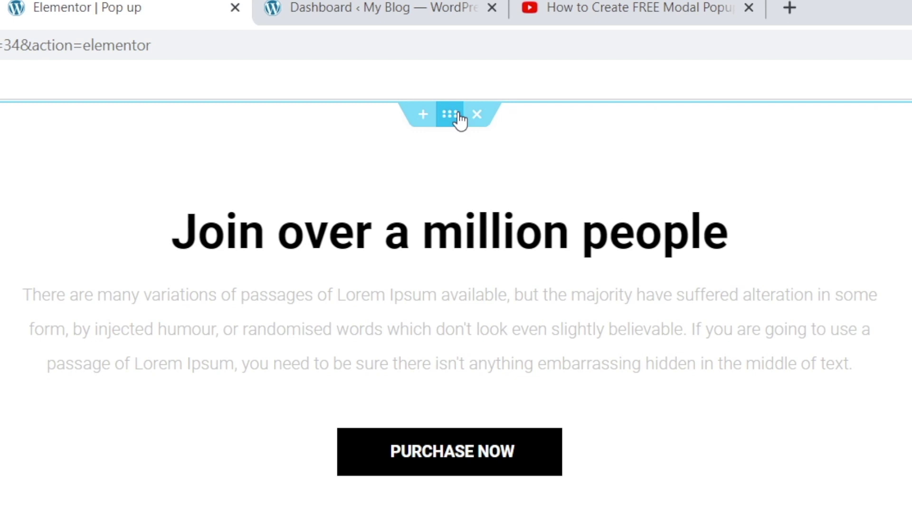
- Set the template section's height to Min Height with a minimum height of 0 px
{"action": "left_click", "coordinate": [458, 121]}
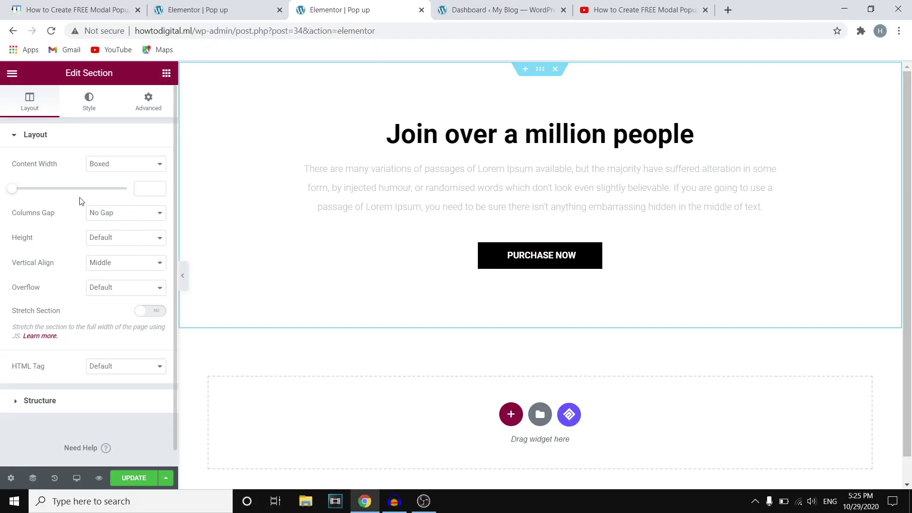
{"action": "left_click", "coordinate": [106, 238]}
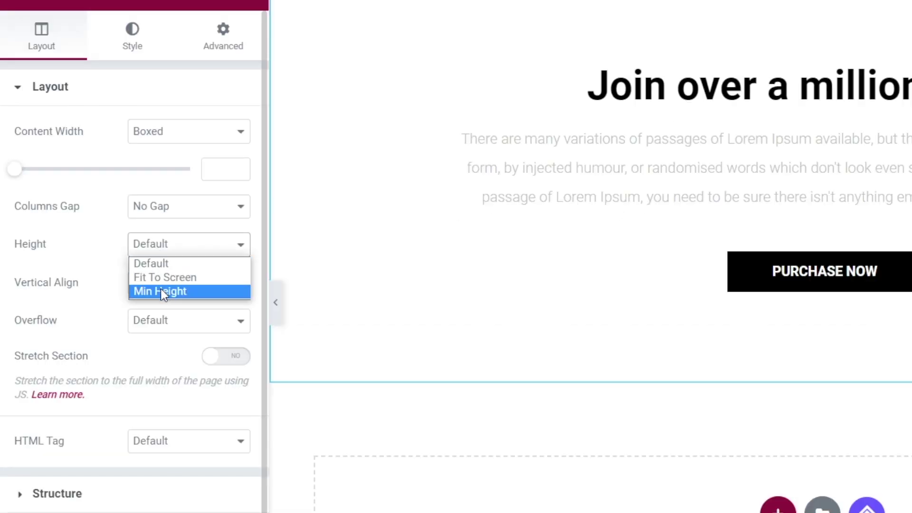
{"action": "left_click", "coordinate": [107, 268]}
{"action": "left_click_drag", "start_coordinate": [113, 316], "coordinate": [2, 318]}
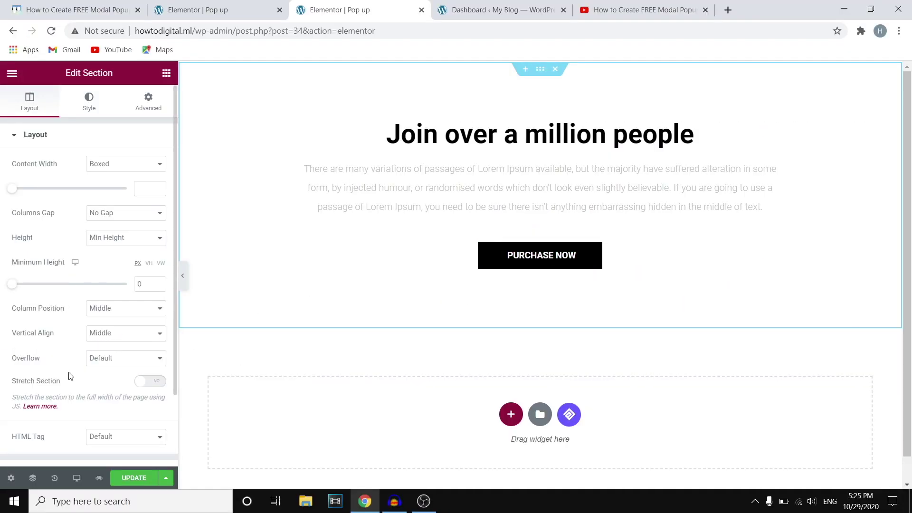
- Give the template section a classic background with the white color #FFFFFF
{"action": "left_click", "coordinate": [90, 97]}
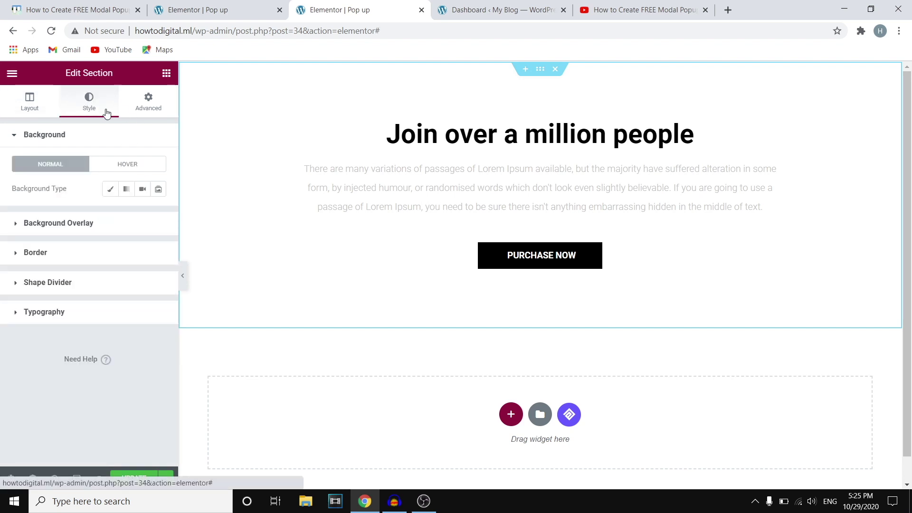
{"action": "left_click", "coordinate": [111, 190]}
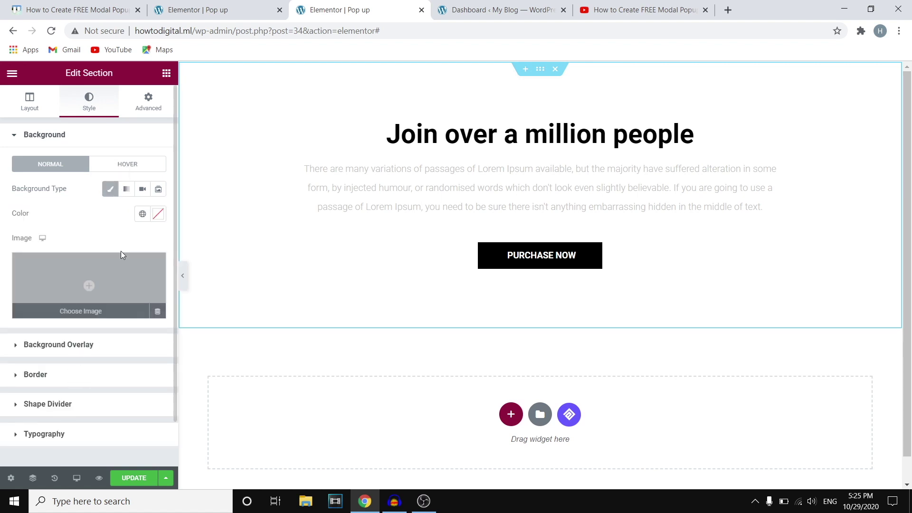
{"action": "left_click", "coordinate": [158, 214]}
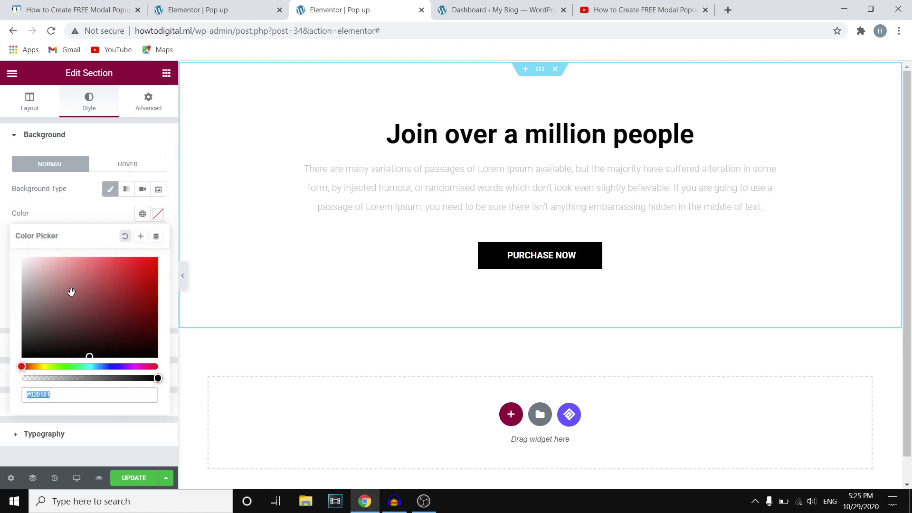
{"action": "mouse_move", "coordinate": [71, 291]}
{"action": "left_mouse_down"}
{"action": "mouse_move", "coordinate": [24, 260]}
{"action": "mouse_move", "coordinate": [3, 226]}
{"action": "left_mouse_up"}
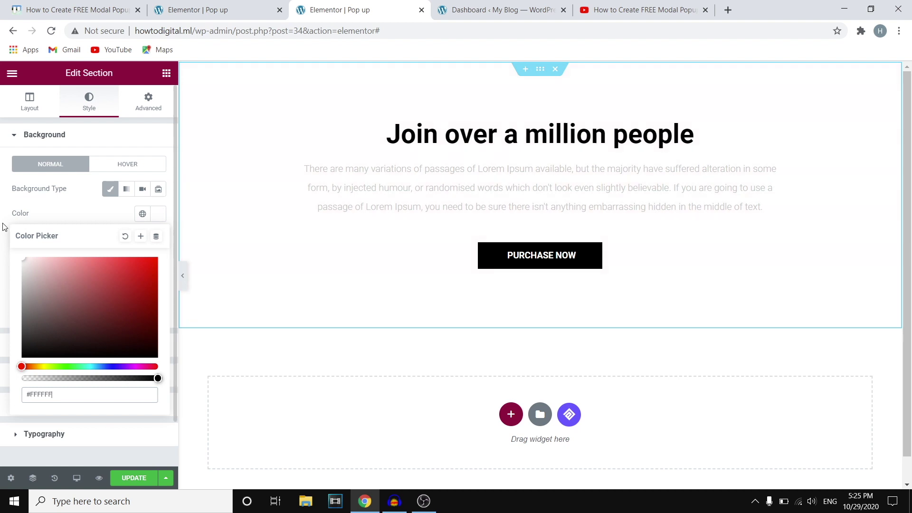
{"action": "left_click", "coordinate": [85, 208]}
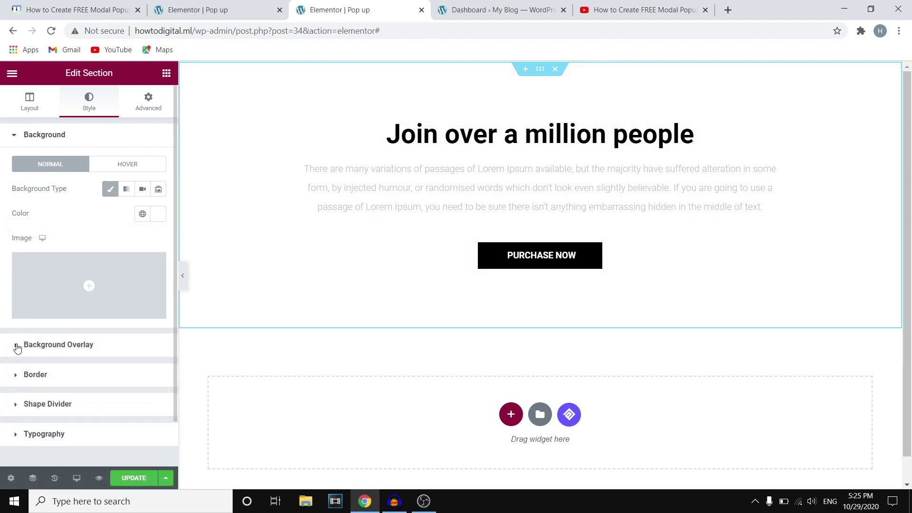
- Set the section's background overlay to the classic type with opacity 1 and update the template
{"action": "left_click", "coordinate": [70, 345]}
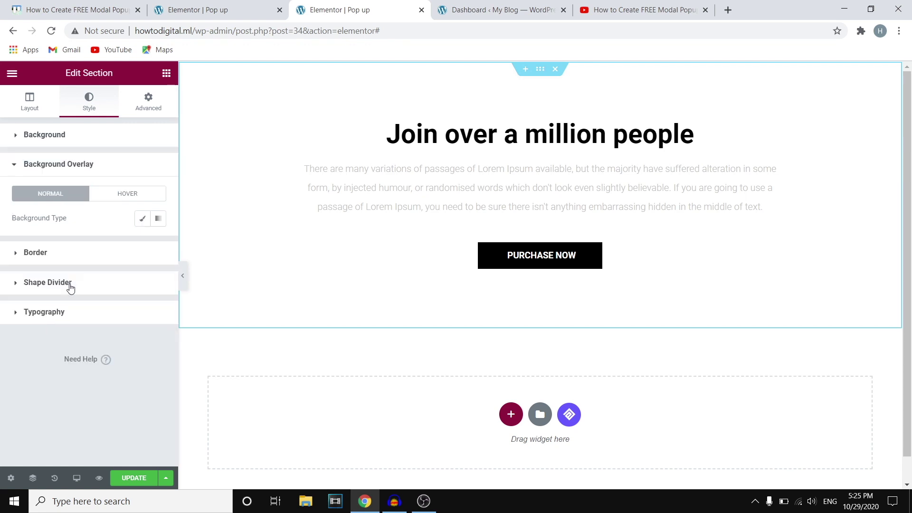
{"action": "left_click", "coordinate": [141, 223]}
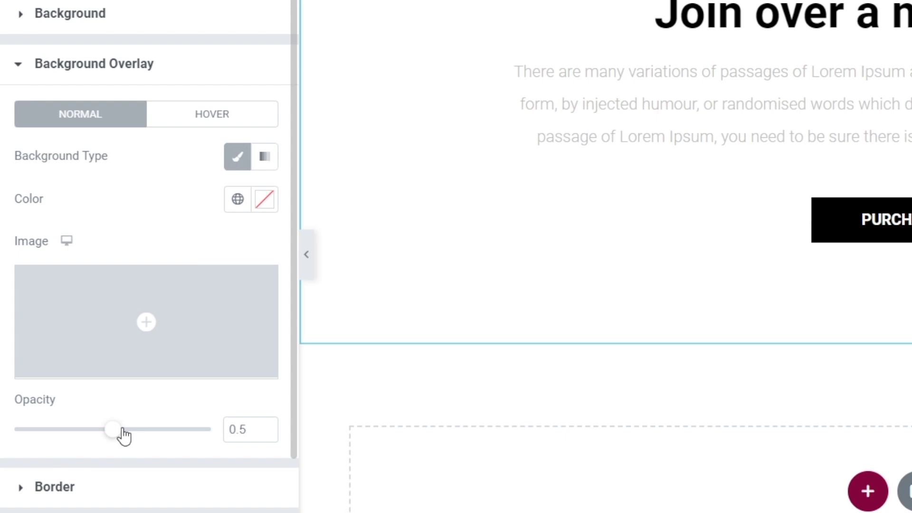
{"action": "left_click_drag", "start_coordinate": [125, 435], "coordinate": [234, 421]}
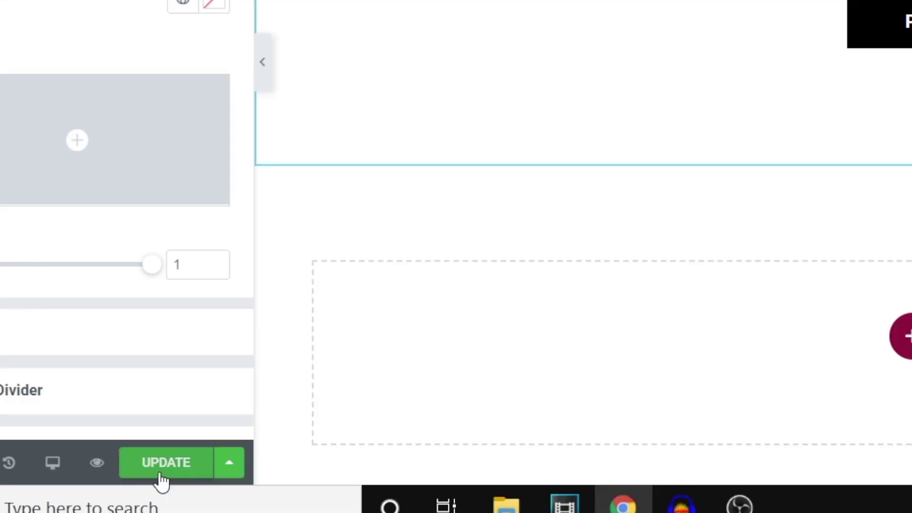
{"action": "left_click", "coordinate": [132, 479]}
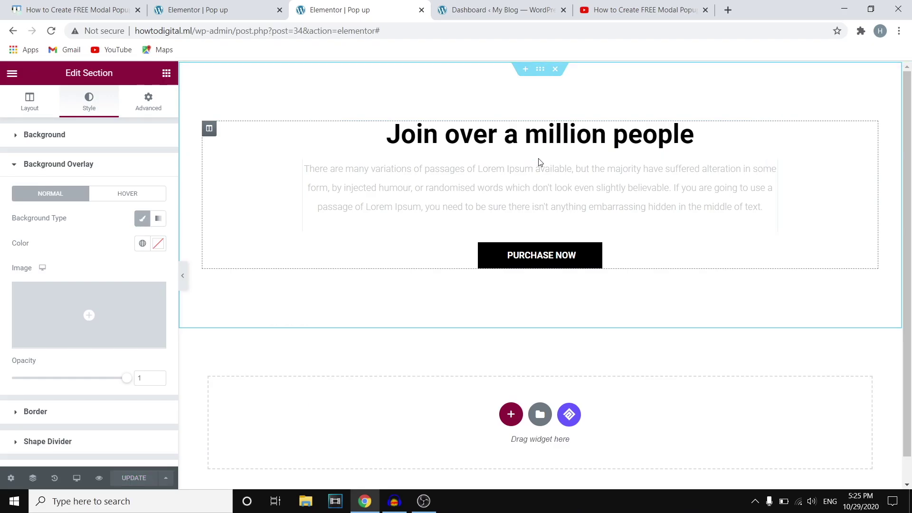
{"action": "left_click", "coordinate": [714, 133]}
{"action": "left_click_drag", "start_coordinate": [714, 133], "coordinate": [120, 121]}
{"action": "type", "text": "OPOP"}
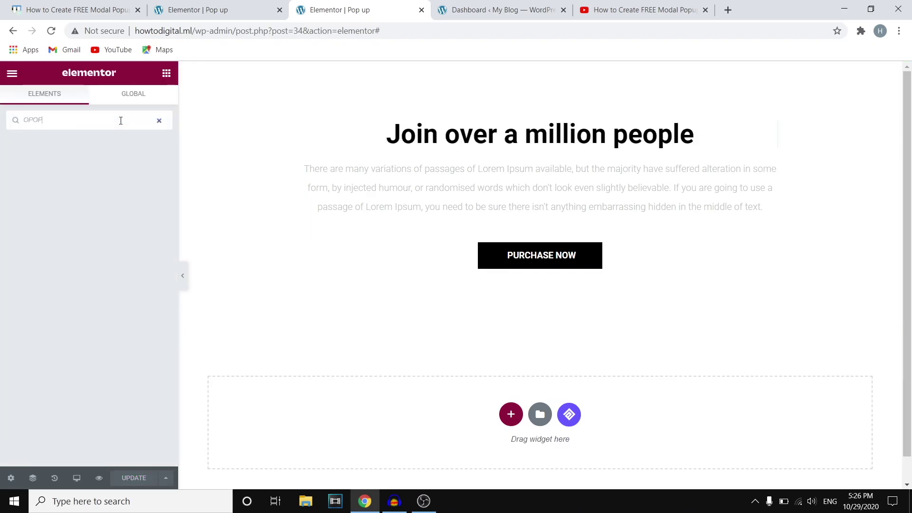
- Replace the "Join over a million people" heading text with "POP UP TEXT HERE" and save the template
{"action": "left_click", "coordinate": [702, 137]}
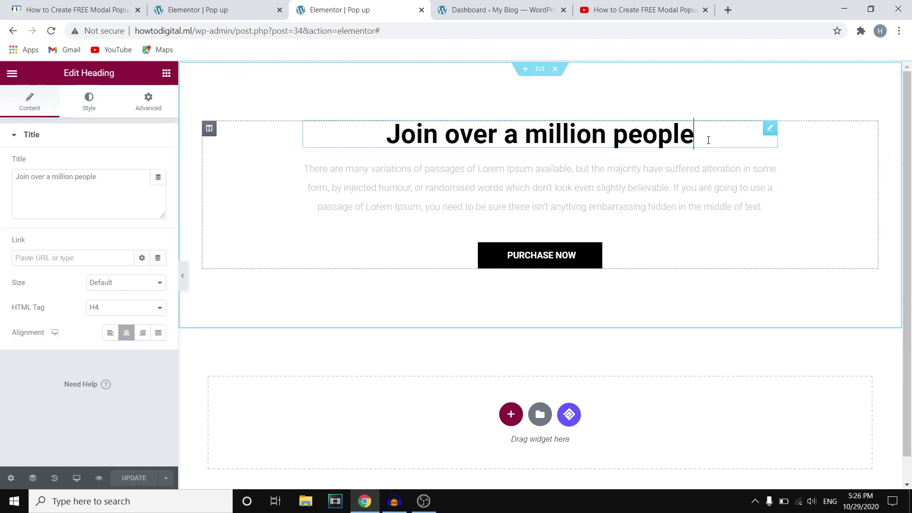
{"action": "left_click_drag", "start_coordinate": [702, 137], "coordinate": [397, 142]}
{"action": "key", "text": "BackSpace"}
{"action": "key", "text": "BackSpace"}
{"action": "type", "text": "P"}
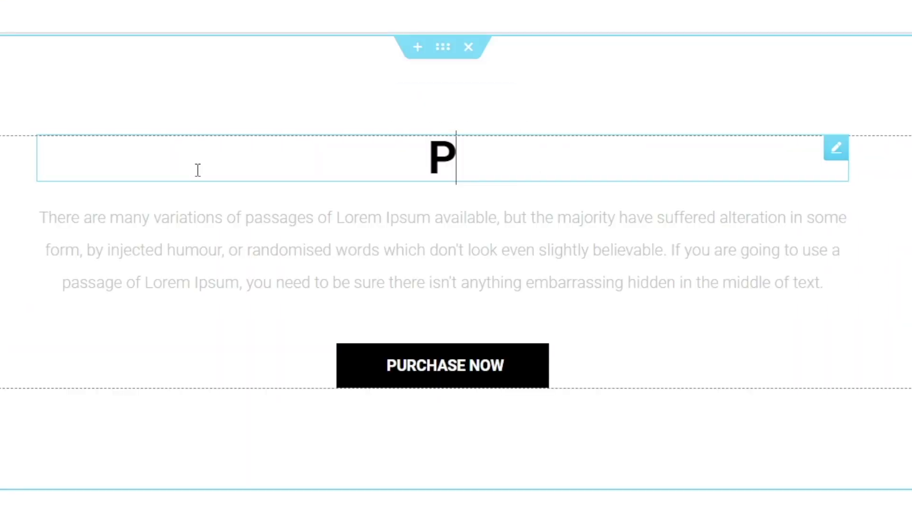
{"action": "type", "text": "OP UP TEXT"}
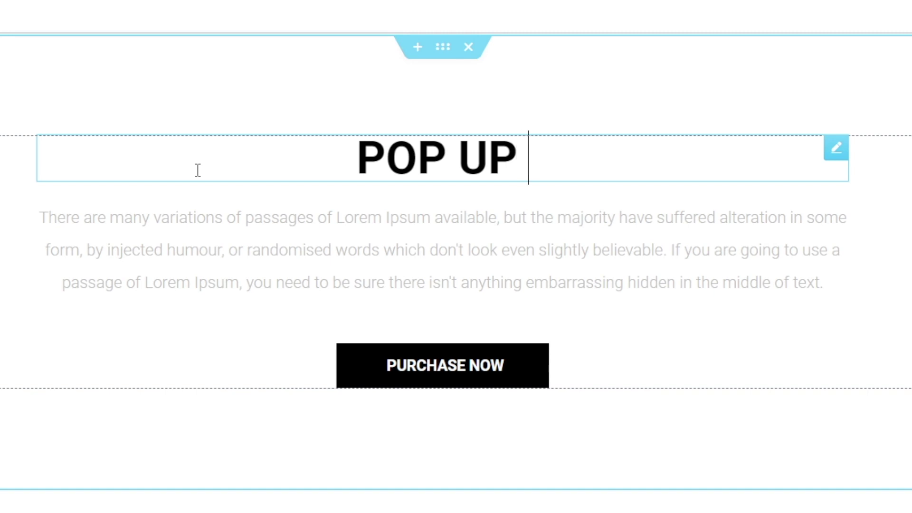
{"action": "type", "text": " HERE"}
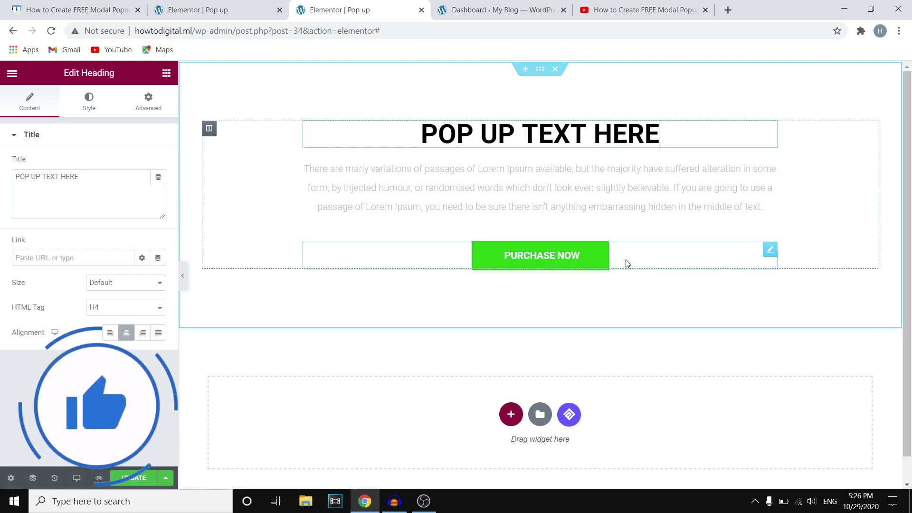
{"action": "key", "text": "ctrl+s"}
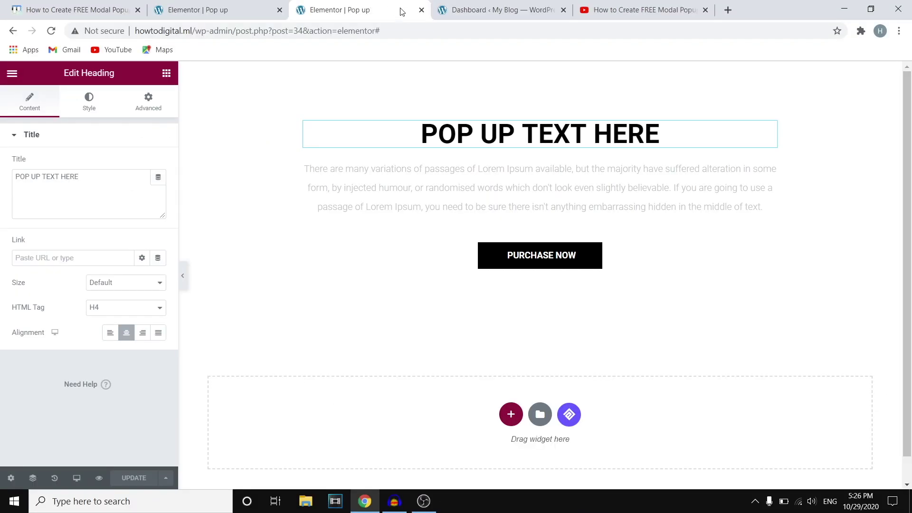
- Open the list of all AE templates in the WordPress dashboard and copy the shortcode [INSERT_ELEMENTOR id="34"]
{"action": "left_click", "coordinate": [461, 9]}
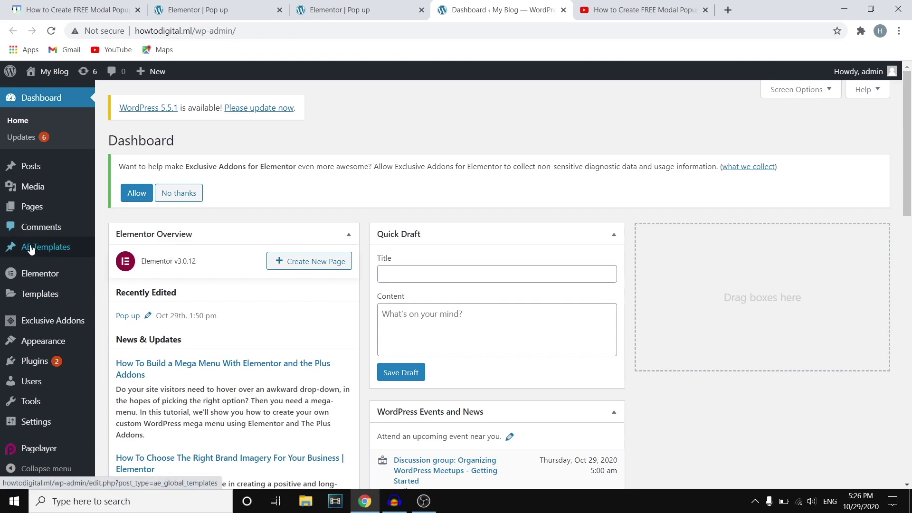
{"action": "mouse_move", "coordinate": [31, 248]}
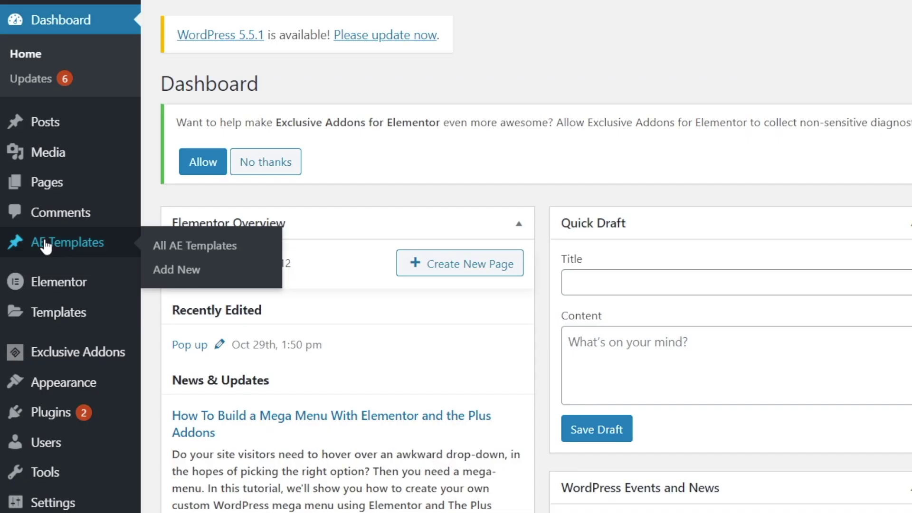
{"action": "left_click", "coordinate": [223, 251]}
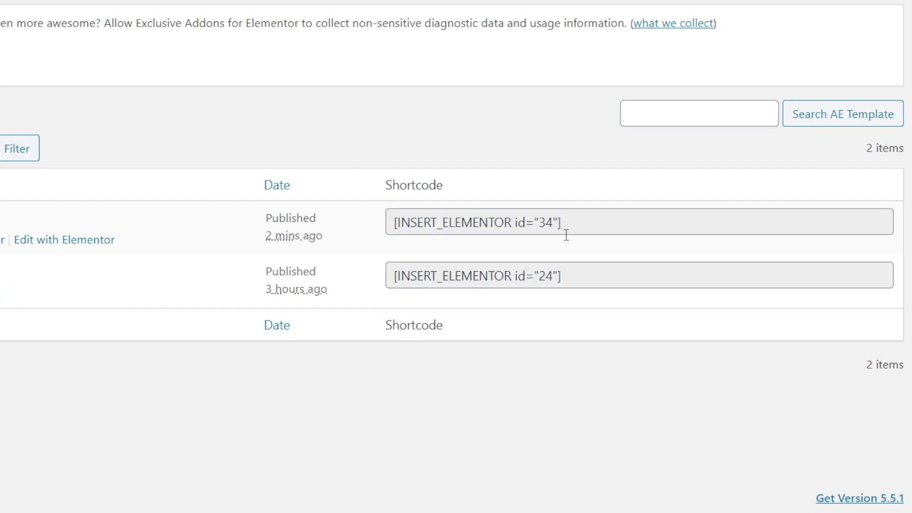
{"action": "left_click", "coordinate": [675, 303]}
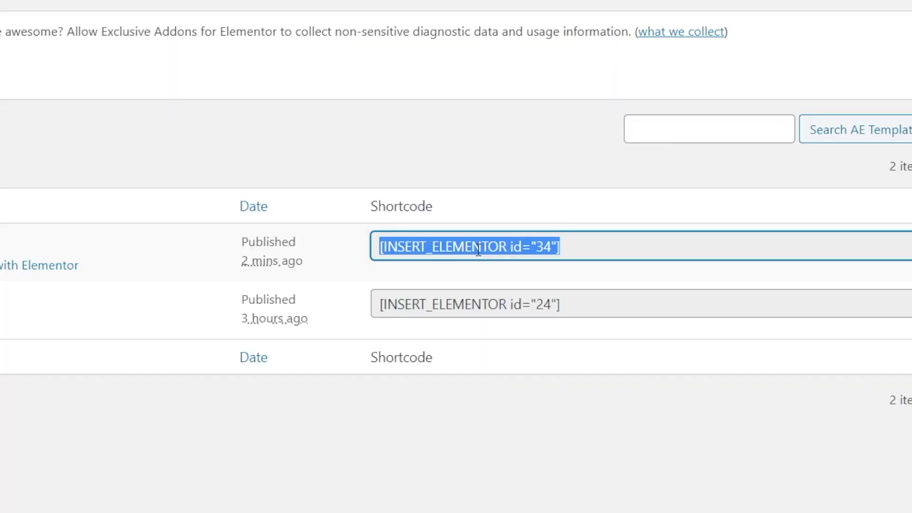
{"action": "right_click", "coordinate": [624, 299]}
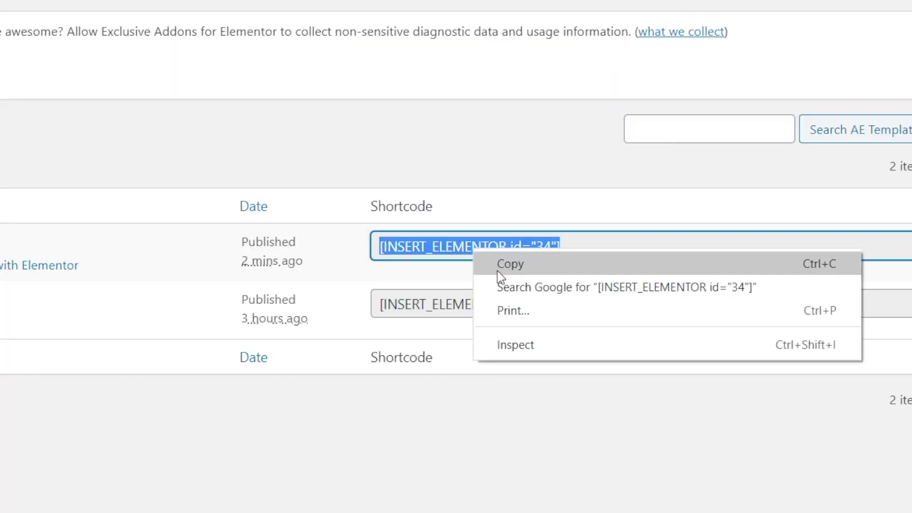
{"action": "left_click", "coordinate": [642, 308]}
- Find the Modal Popup widget in the Pop up page's Elementor editor and add it to the hero column containing the Get Started button
{"action": "left_click", "coordinate": [257, 10]}
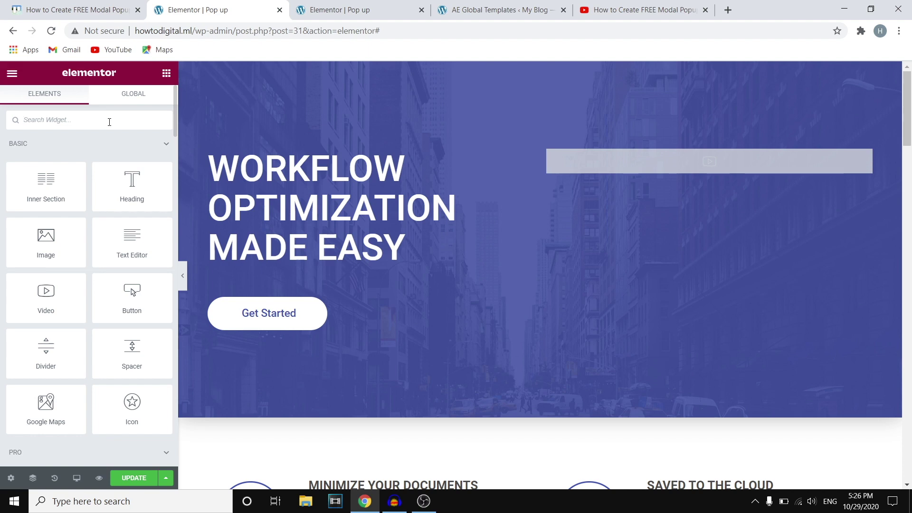
{"action": "type", "text": "pop"}
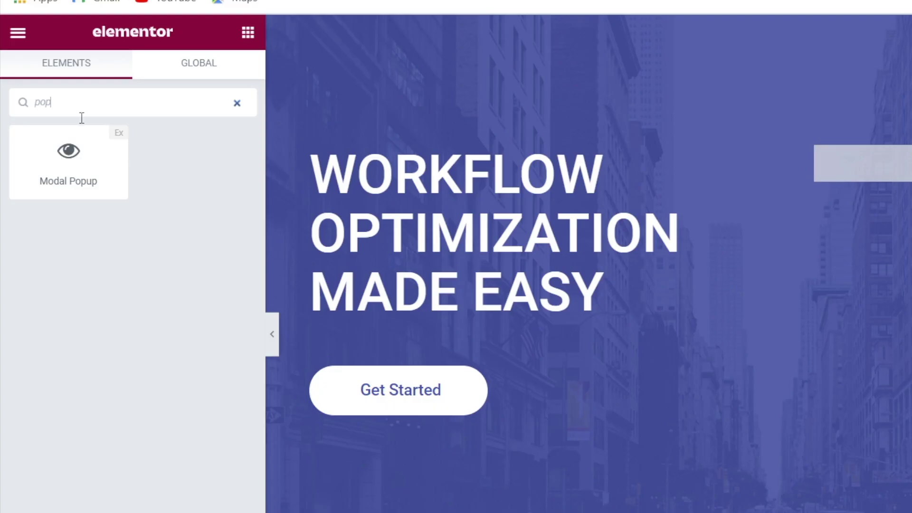
{"action": "left_click_drag", "start_coordinate": [46, 152], "coordinate": [409, 339]}
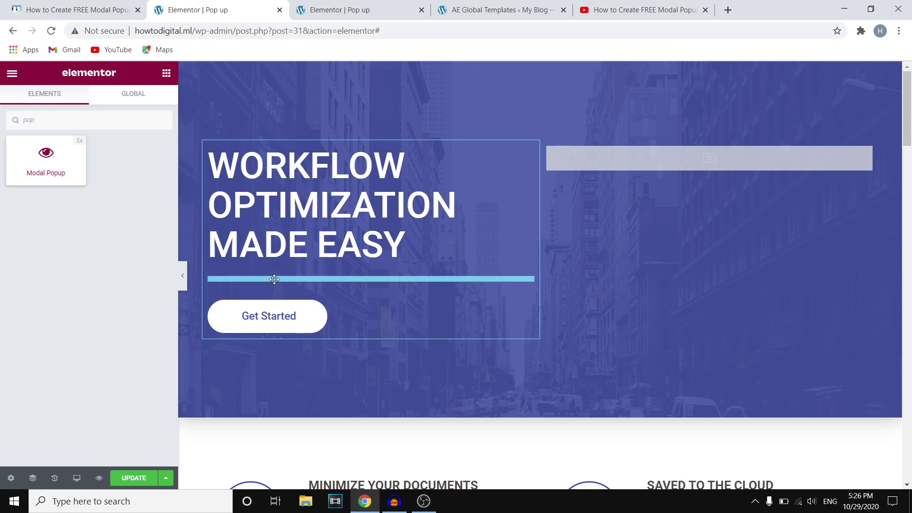
- Place the Modal Popup widget below the hero heading and delete the Get Started button
{"action": "left_click_drag", "start_coordinate": [275, 280], "coordinate": [275, 280]}
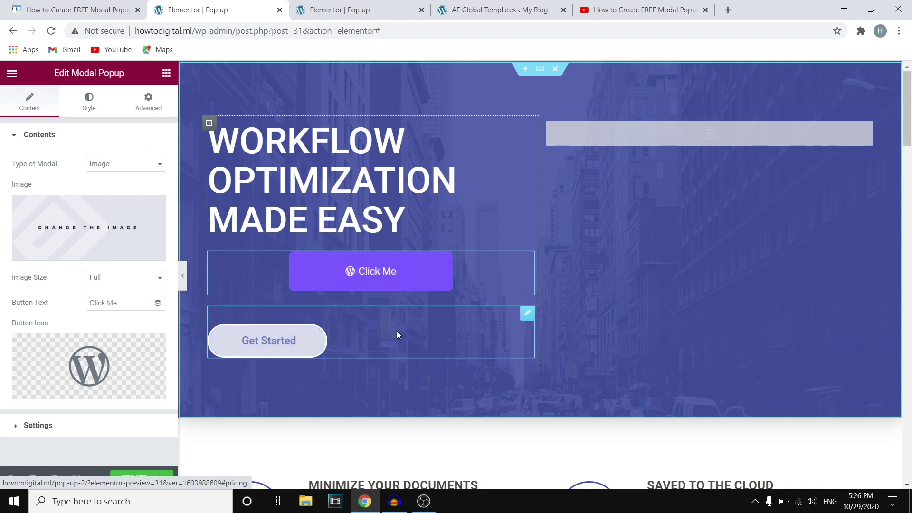
{"action": "right_click", "coordinate": [355, 311]}
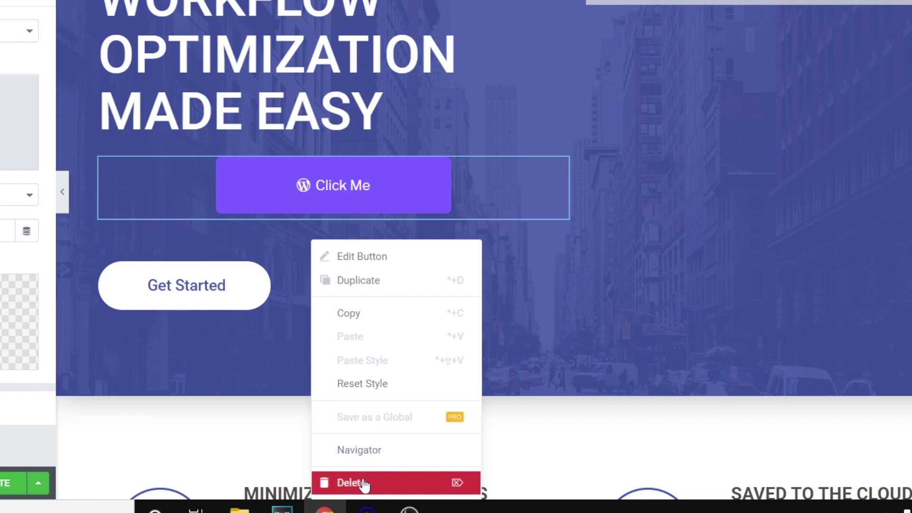
{"action": "left_click", "coordinate": [350, 318]}
{"action": "left_click", "coordinate": [340, 190]}
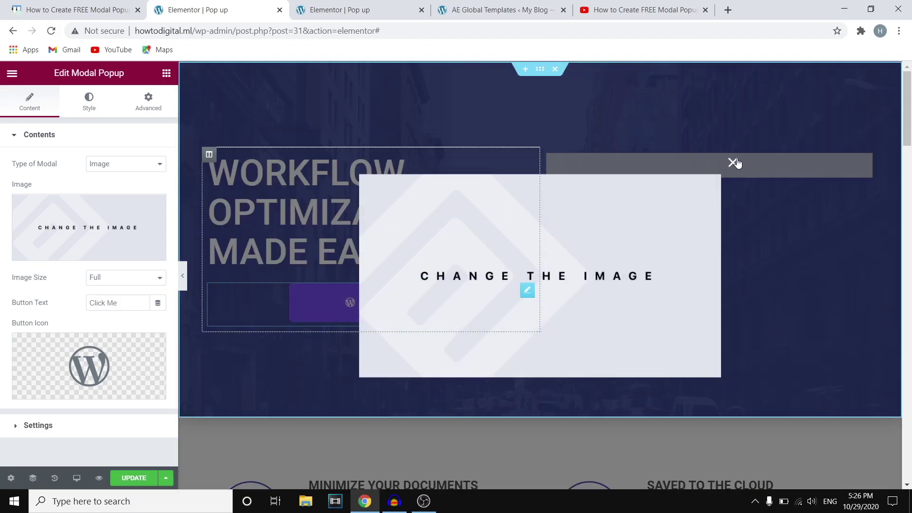
{"action": "left_click", "coordinate": [733, 163]}
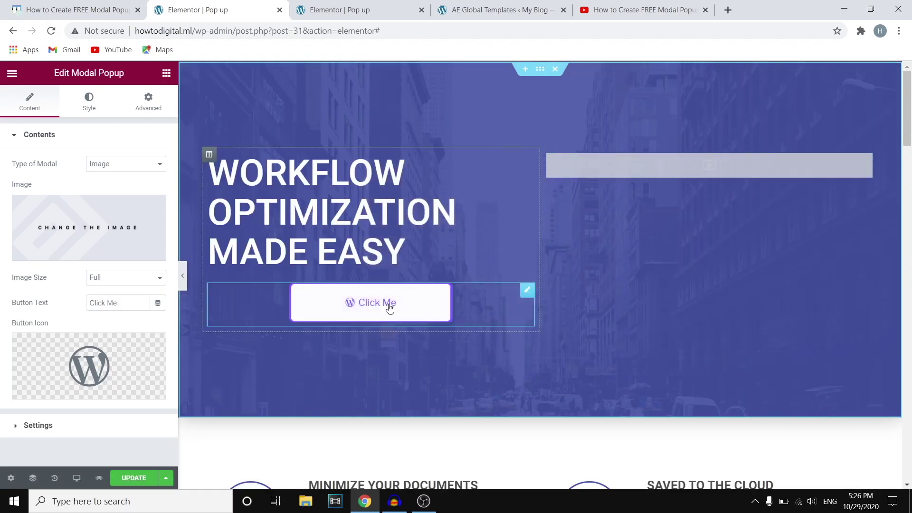
- Set the modal popup's type to ShortCode and enter [INSERT_ELEMENTOR id="34"] as its shortcode
{"action": "left_click", "coordinate": [115, 166]}
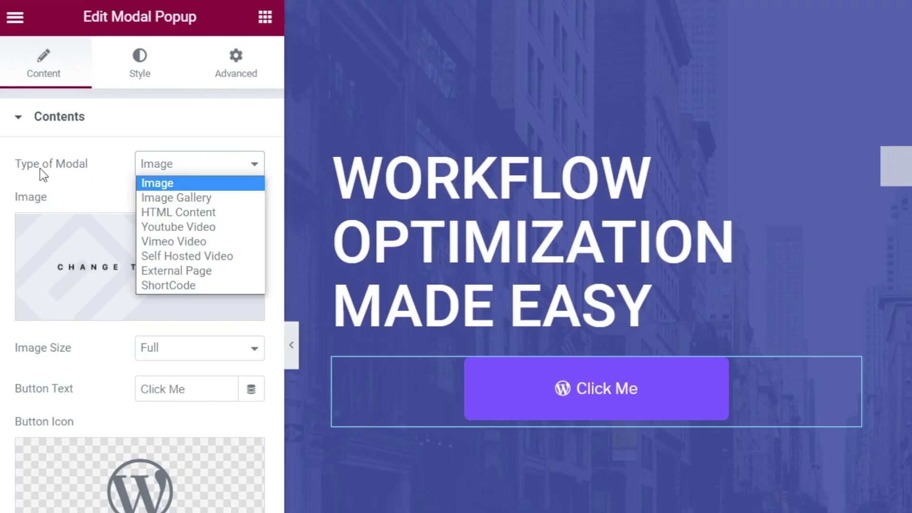
{"action": "left_click", "coordinate": [180, 285]}
{"action": "left_click", "coordinate": [176, 225]}
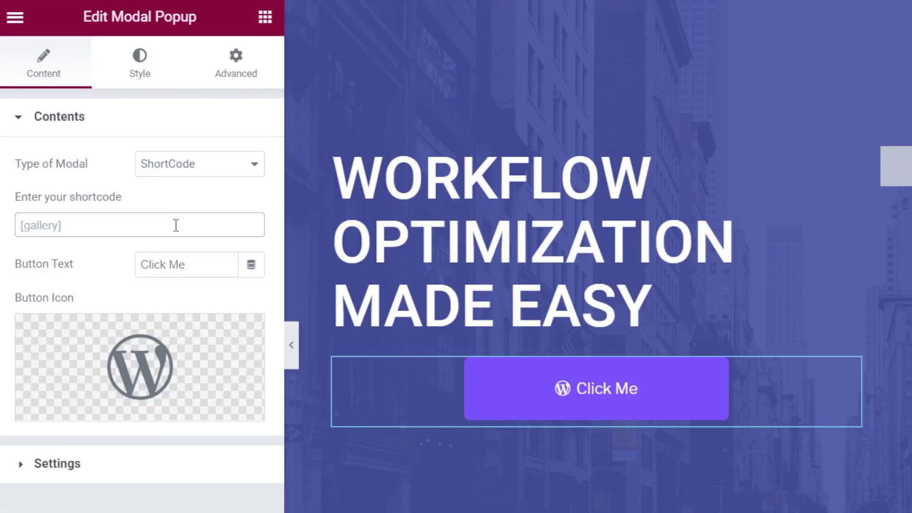
{"action": "key", "text": "ctrl+v"}
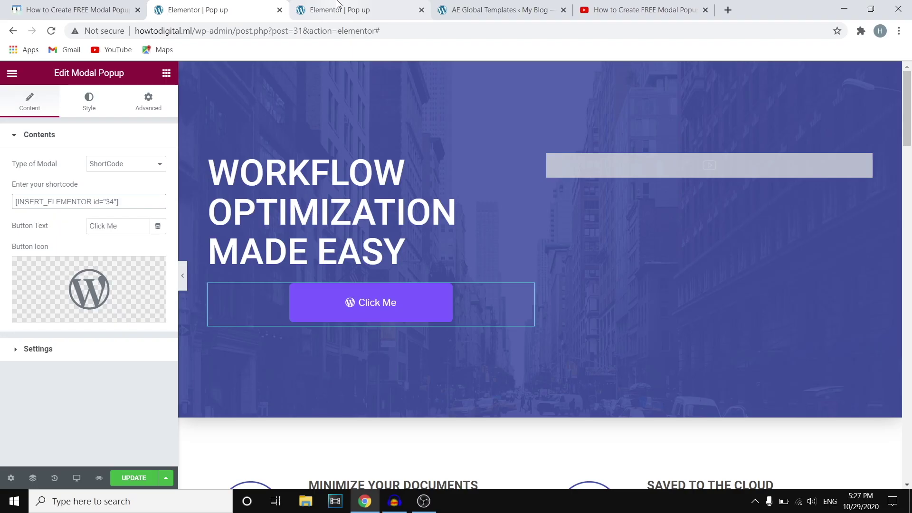
- Check the popup template and its entry in the AE templates list, and return to the page editor
{"action": "key", "text": "ctrl+Tab"}
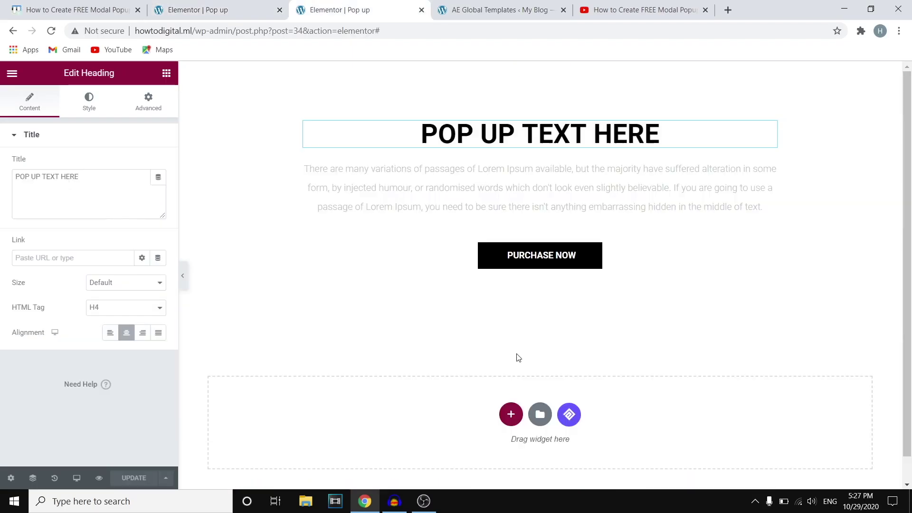
{"action": "left_click", "coordinate": [506, 14]}
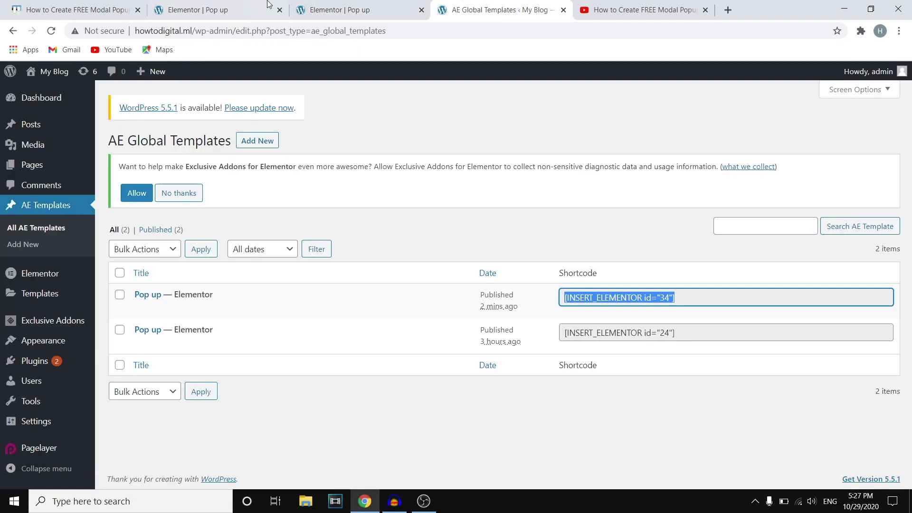
{"action": "left_click", "coordinate": [216, 10]}
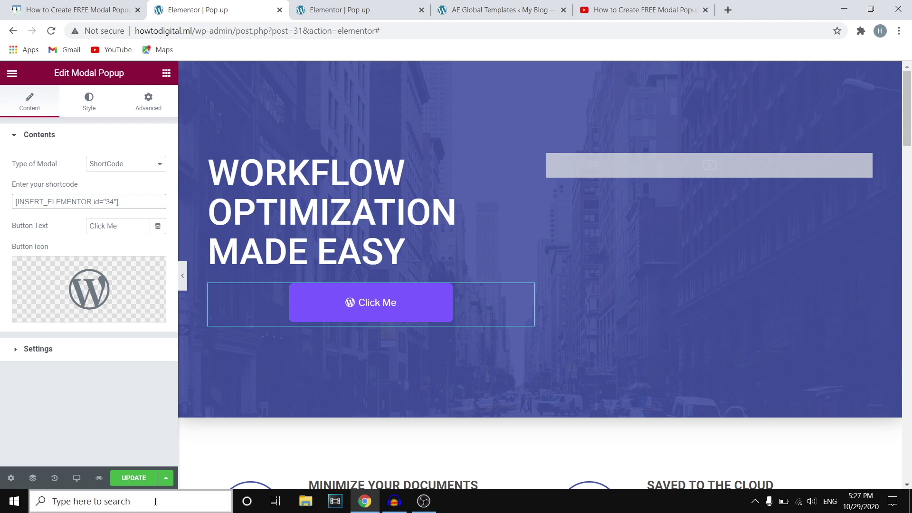
- Replace the popup button's icon with the circled right arrow from the Font Awesome Regular set
{"action": "mouse_move", "coordinate": [103, 294]}
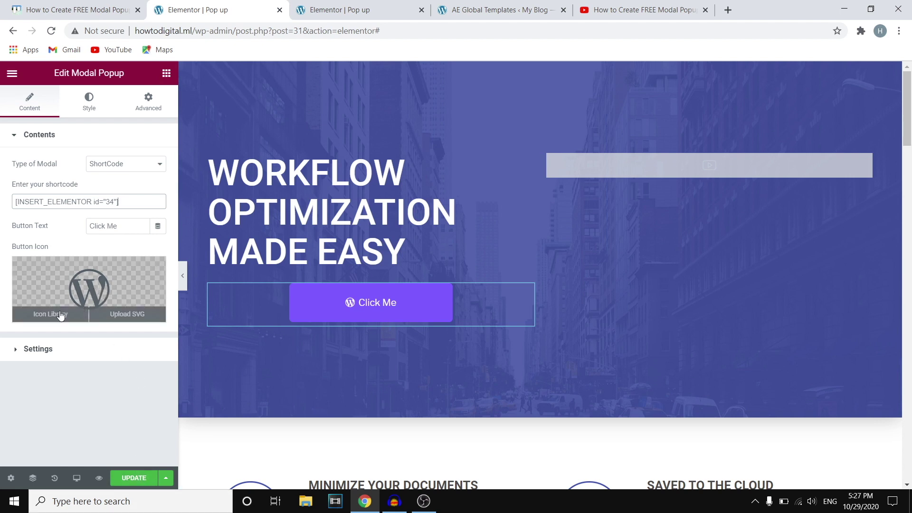
{"action": "left_click", "coordinate": [58, 316]}
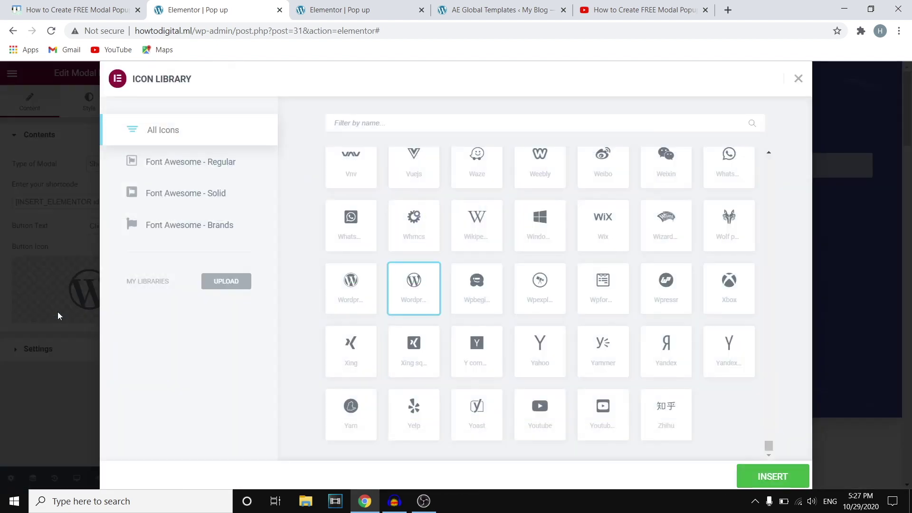
{"action": "left_click", "coordinate": [184, 162]}
{"action": "left_click", "coordinate": [662, 209]}
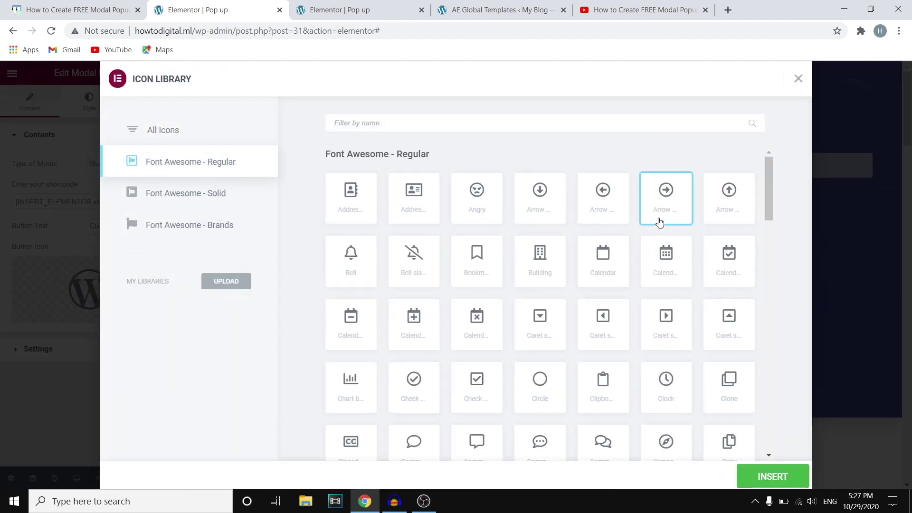
{"action": "left_click", "coordinate": [770, 477]}
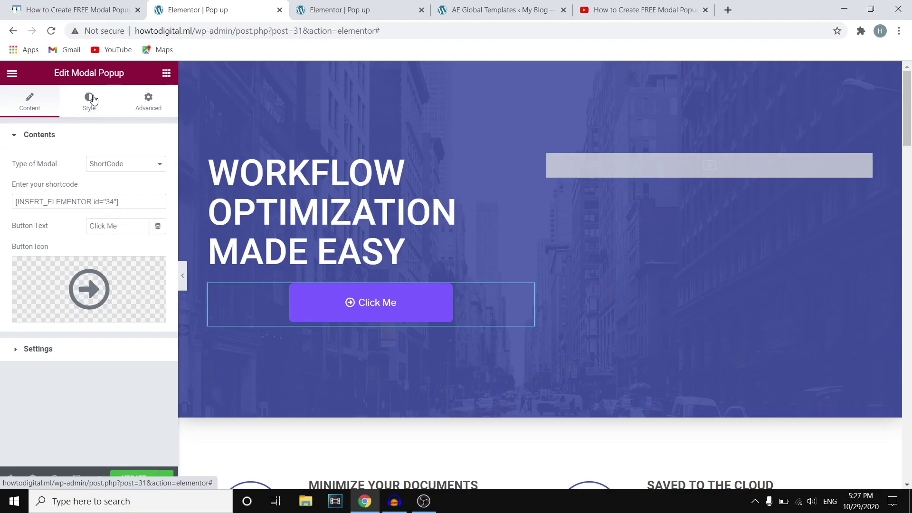
- Set the popup button's width to 53% in its style settings
{"action": "left_click", "coordinate": [94, 99]}
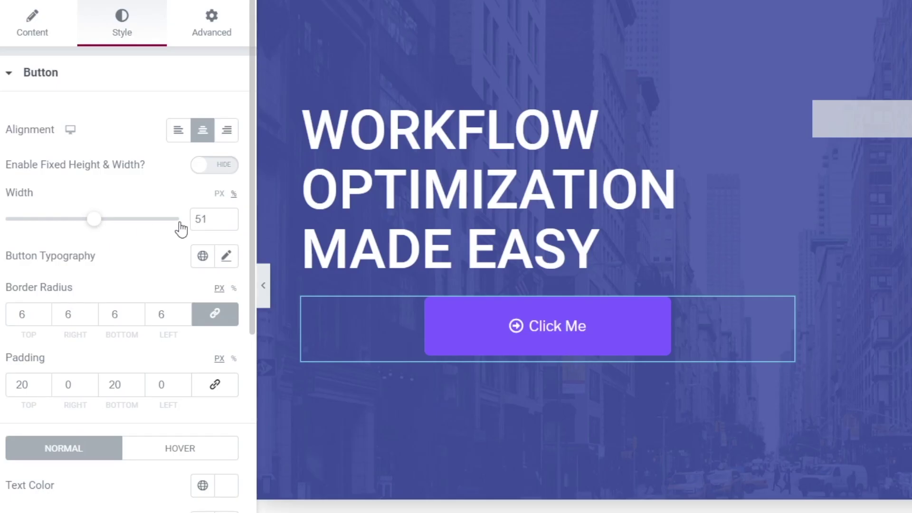
{"action": "left_click_drag", "start_coordinate": [181, 230], "coordinate": [180, 228]}
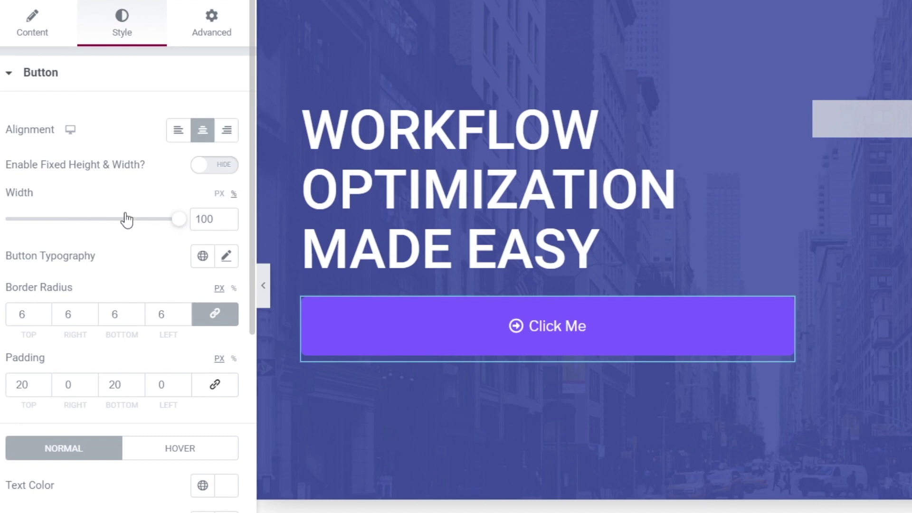
{"action": "left_click_drag", "start_coordinate": [126, 220], "coordinate": [98, 219]}
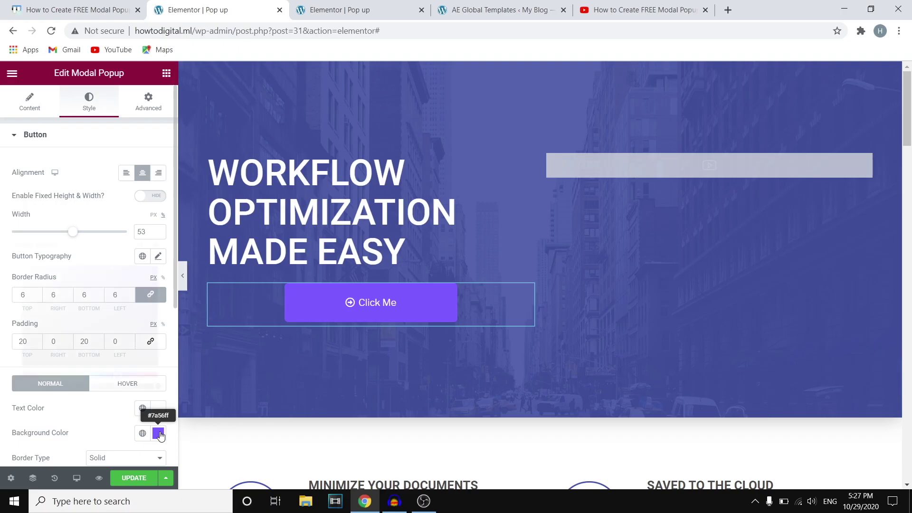
- Try black and #3802FF as the popup button's background color, and reset the color
{"action": "left_click", "coordinate": [227, 511]}
{"action": "type", "text": "#000000"}
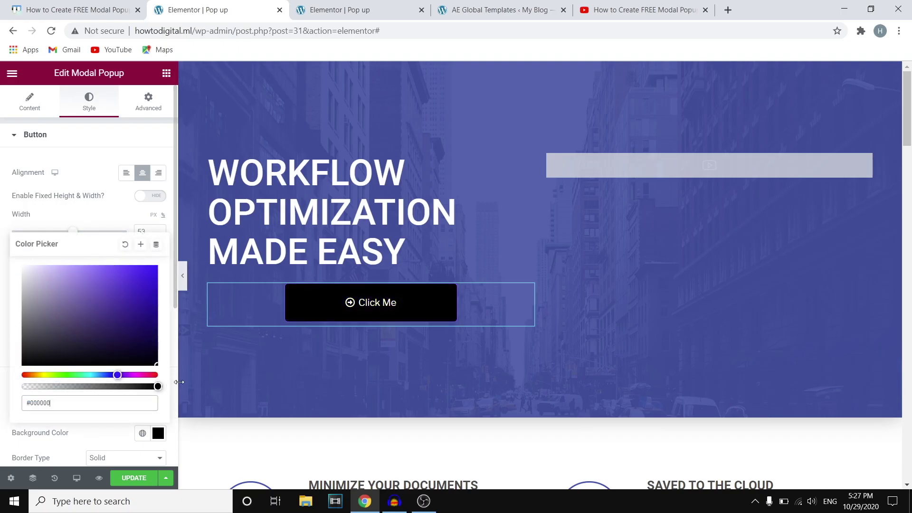
{"action": "left_click_drag", "start_coordinate": [121, 326], "coordinate": [205, 263]}
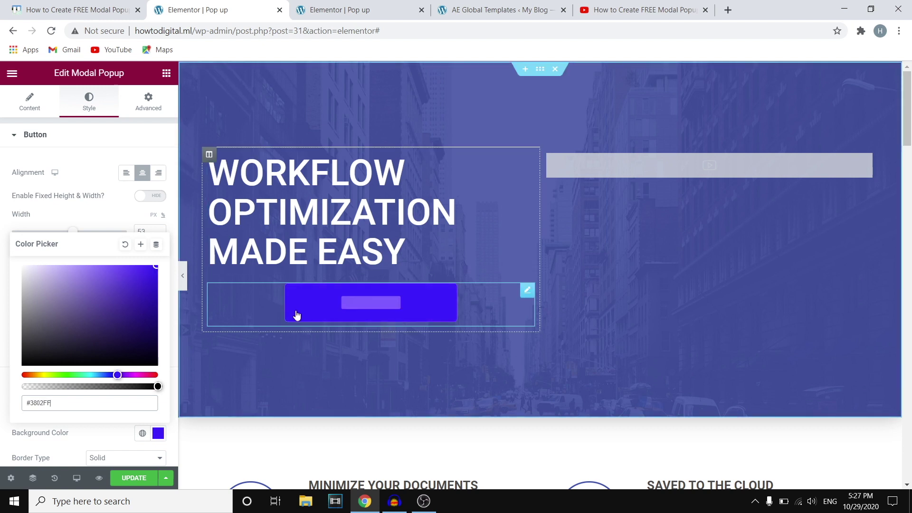
{"action": "left_click", "coordinate": [125, 244]}
{"action": "left_click", "coordinate": [108, 216]}
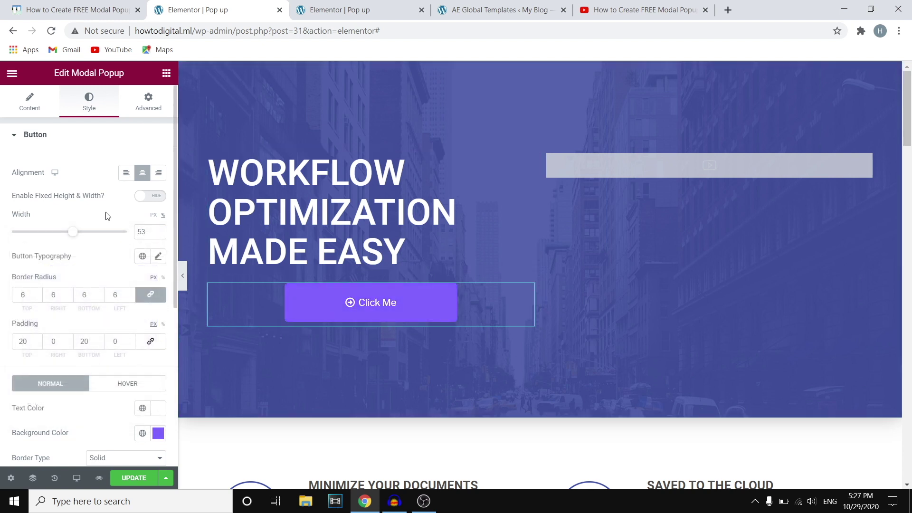
- Review the popup button's remaining style settings, including its border type, border width, icon position and icon spacing
{"action": "scroll", "coordinate": [106, 216], "scroll_direction": "down", "scroll_amount": 3}
{"action": "scroll", "coordinate": [105, 219], "scroll_direction": "down", "scroll_amount": 3}
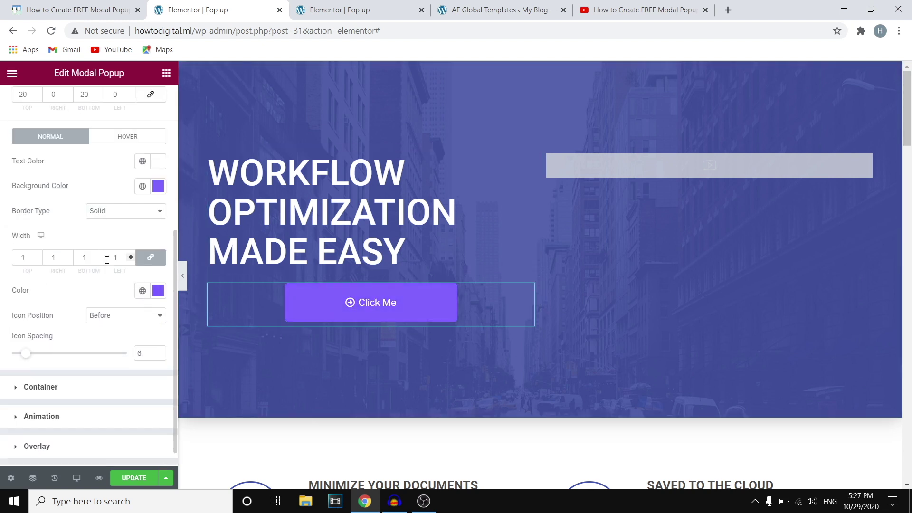
{"action": "left_click", "coordinate": [107, 213]}
{"action": "left_click", "coordinate": [78, 309]}
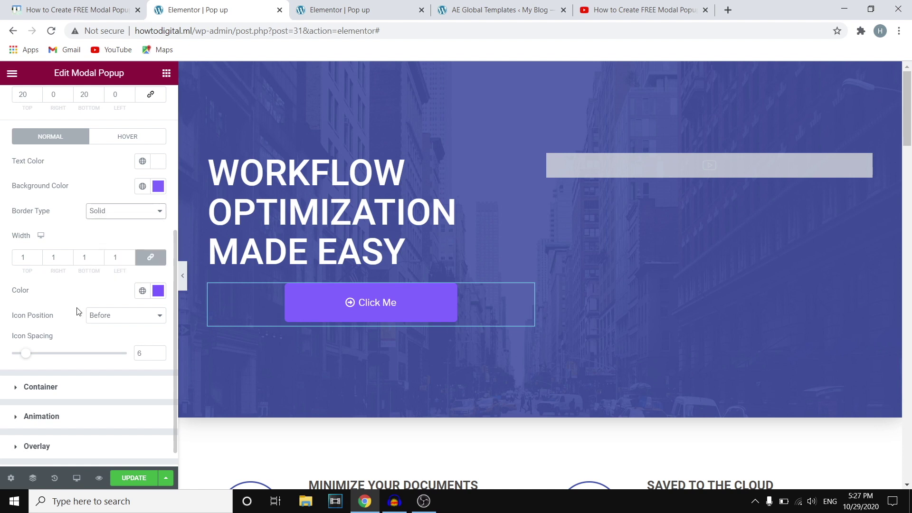
{"action": "scroll", "coordinate": [84, 338], "scroll_direction": "down", "scroll_amount": 1}
{"action": "scroll", "coordinate": [84, 339], "scroll_direction": "up", "scroll_amount": 6}
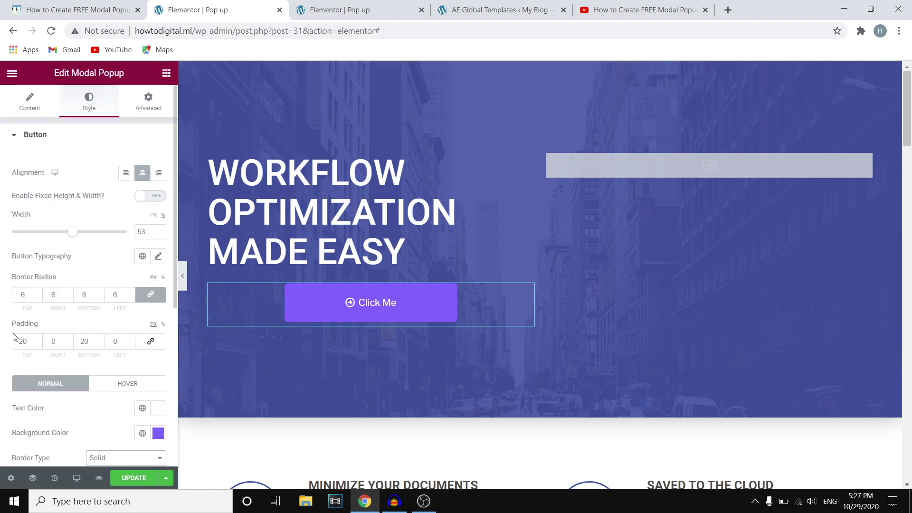
- Update the Pop up page and open its preview, pausing the embedded video
{"action": "left_click", "coordinate": [34, 100]}
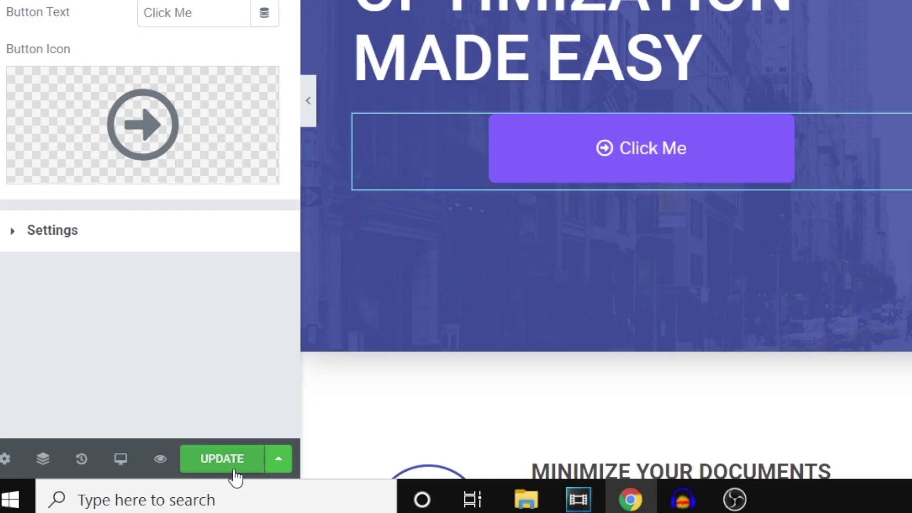
{"action": "left_click", "coordinate": [218, 468]}
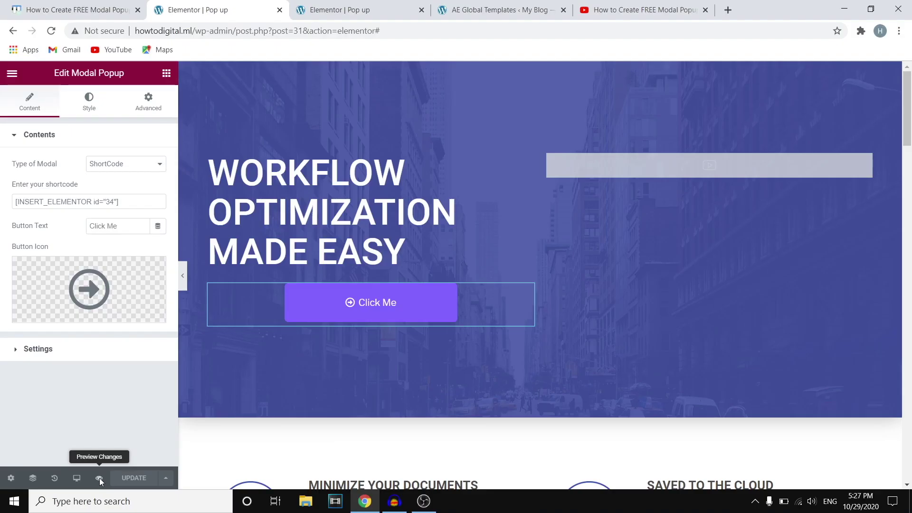
{"action": "left_click", "coordinate": [99, 478]}
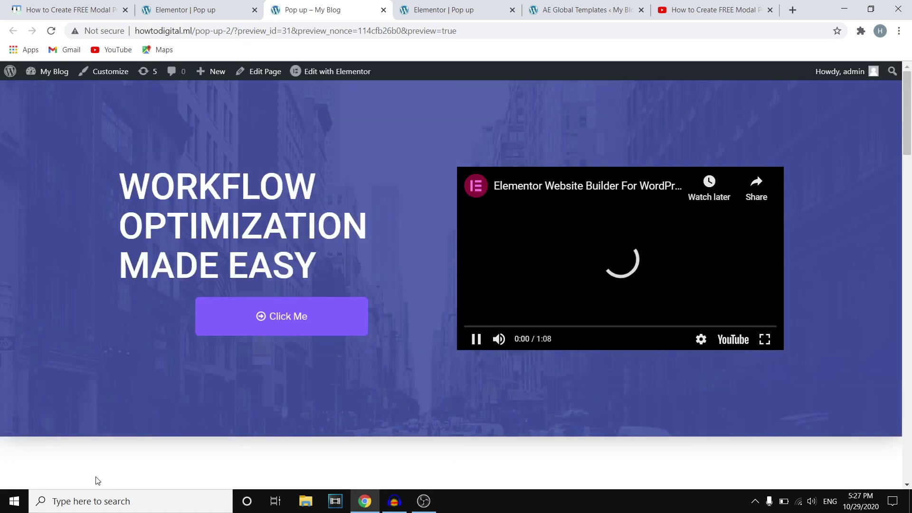
{"action": "left_click", "coordinate": [477, 339]}
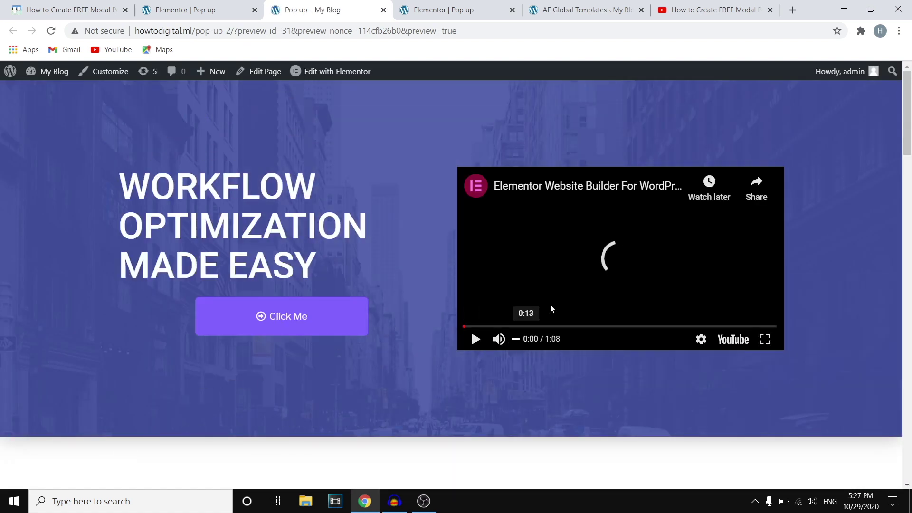
- Look through the whole previewed page and open the popup with the Click Me button to inspect its content
{"action": "scroll", "coordinate": [554, 304], "scroll_direction": "down", "scroll_amount": 20}
{"action": "scroll", "coordinate": [559, 297], "scroll_direction": "up", "scroll_amount": 15}
{"action": "scroll", "coordinate": [560, 297], "scroll_direction": "down", "scroll_amount": 20}
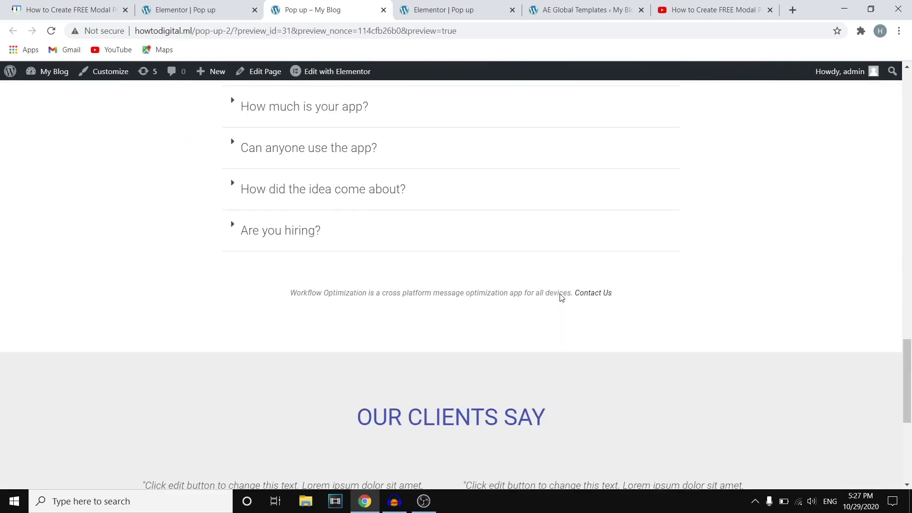
{"action": "scroll", "coordinate": [561, 297], "scroll_direction": "down", "scroll_amount": 6}
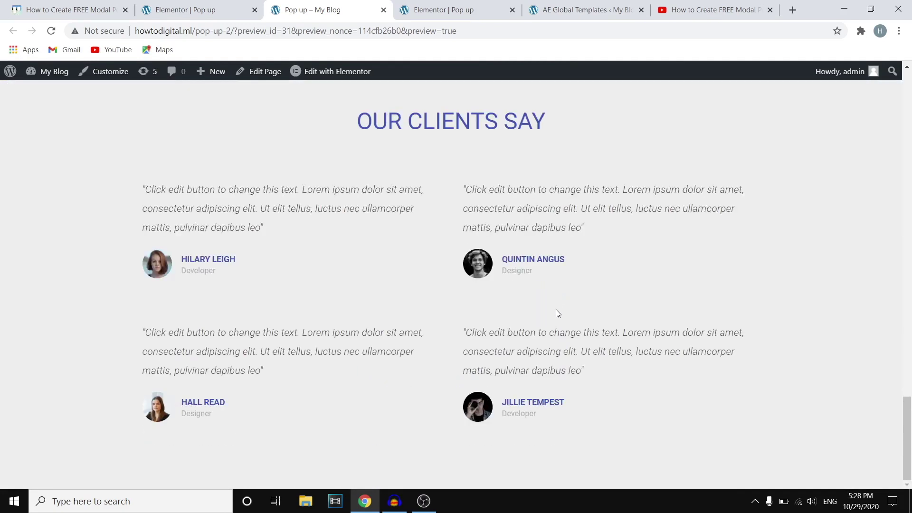
{"action": "scroll", "coordinate": [553, 310], "scroll_direction": "up", "scroll_amount": 20}
{"action": "scroll", "coordinate": [550, 316], "scroll_direction": "up", "scroll_amount": 8}
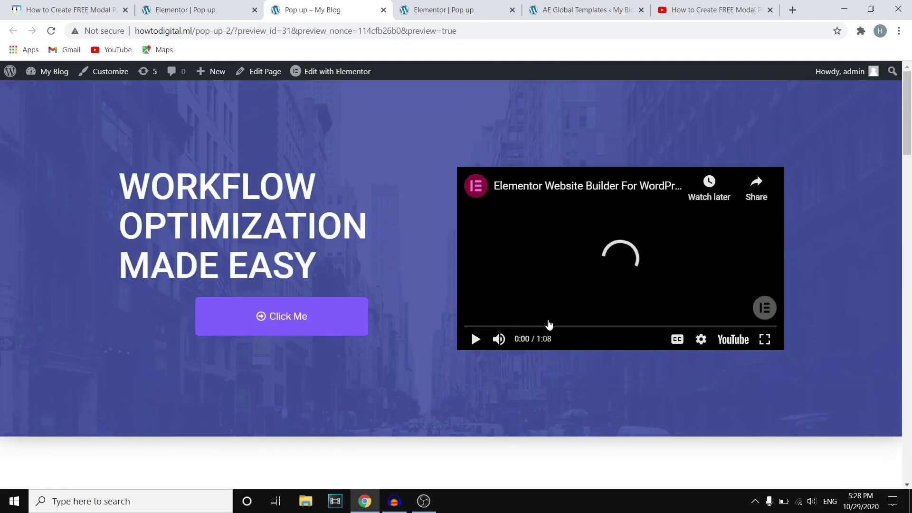
{"action": "left_click", "coordinate": [275, 324]}
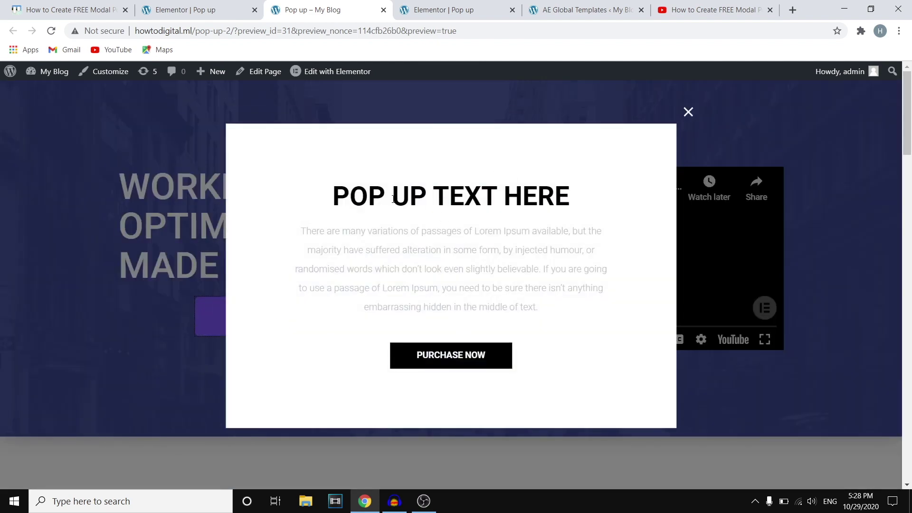
{"action": "triple_click", "coordinate": [616, 203]}
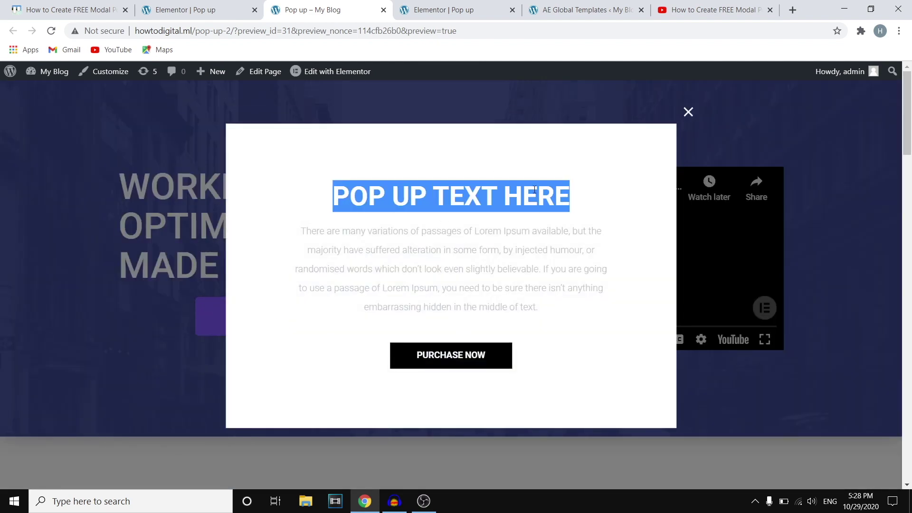
- Change the popup template's Purchase Now button text to ENTER EMAIL and update the template
{"action": "left_click", "coordinate": [204, 9]}
{"action": "left_click", "coordinate": [416, 11]}
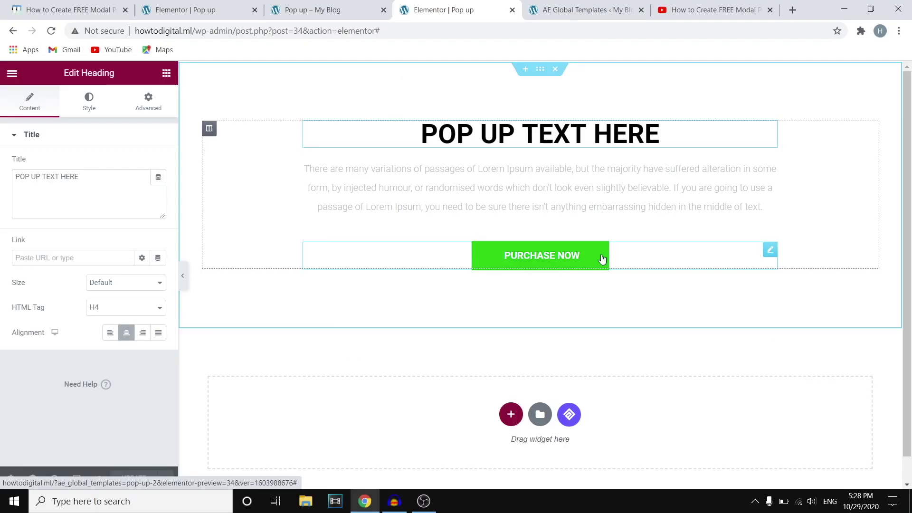
{"action": "left_click", "coordinate": [768, 251]}
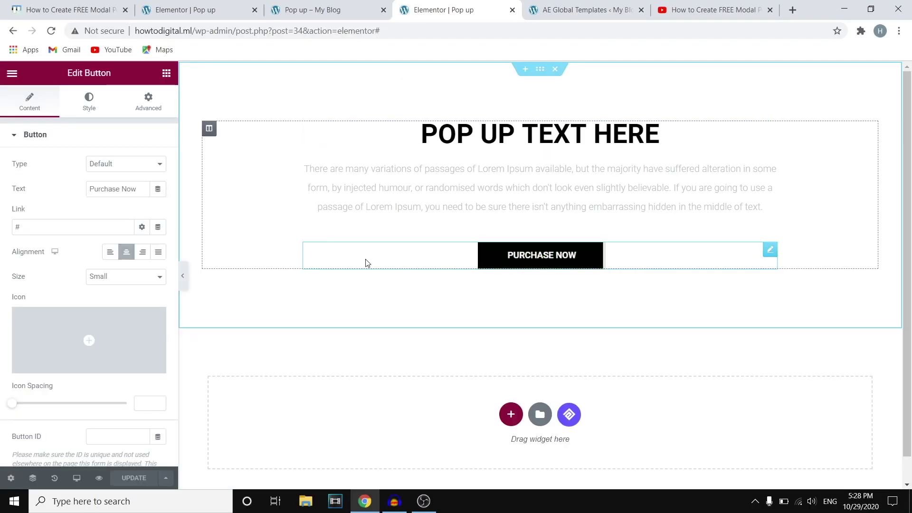
{"action": "left_click_drag", "start_coordinate": [135, 189], "coordinate": [18, 192]}
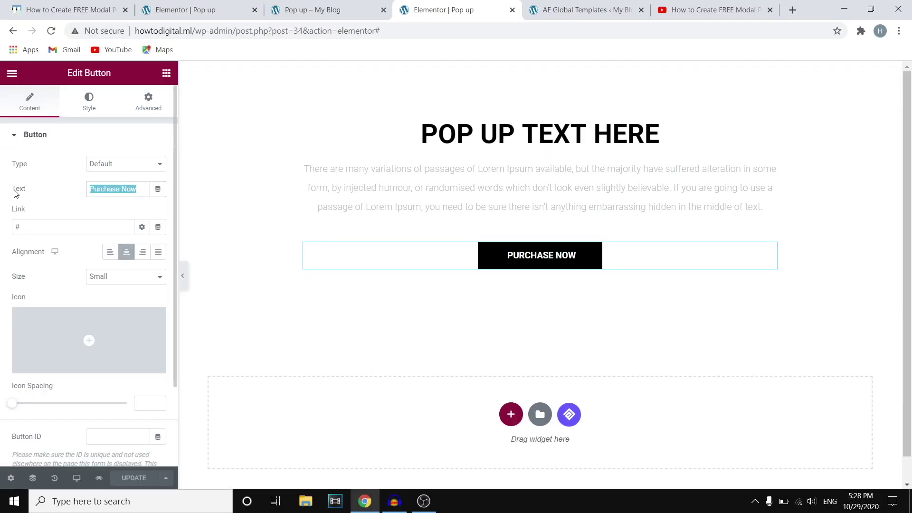
{"action": "type", "text": "ENTER EMAIL"}
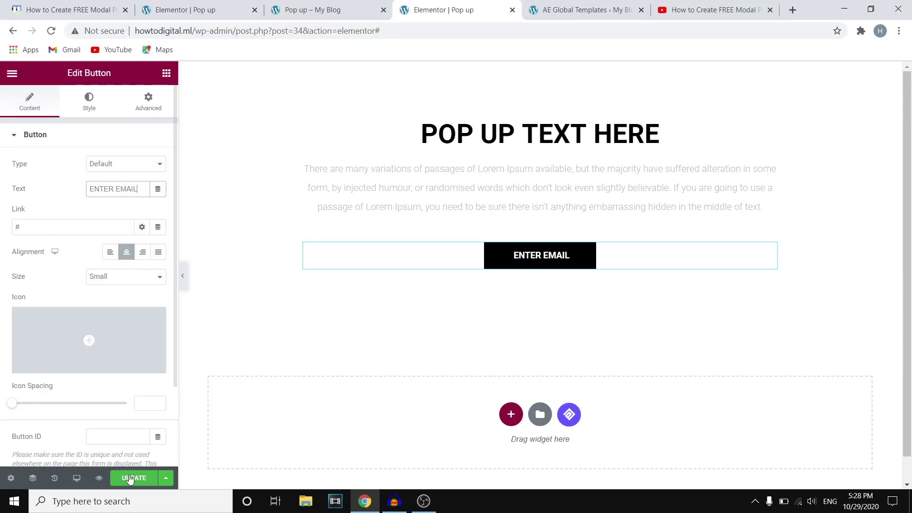
{"action": "left_click", "coordinate": [130, 478]}
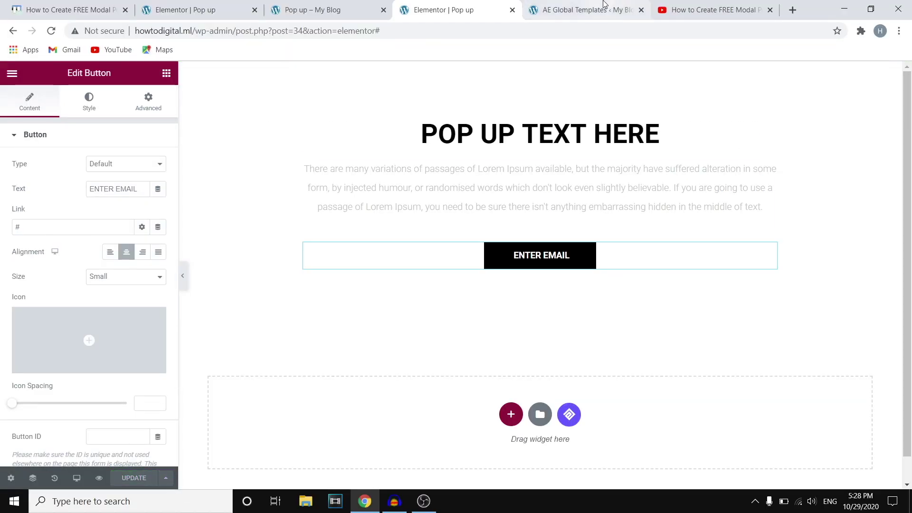
- Close the popup in the page preview, reload the preview, and reopen the popup with Click Me to test its button
{"action": "left_click", "coordinate": [584, 9]}
{"action": "left_click", "coordinate": [225, 6]}
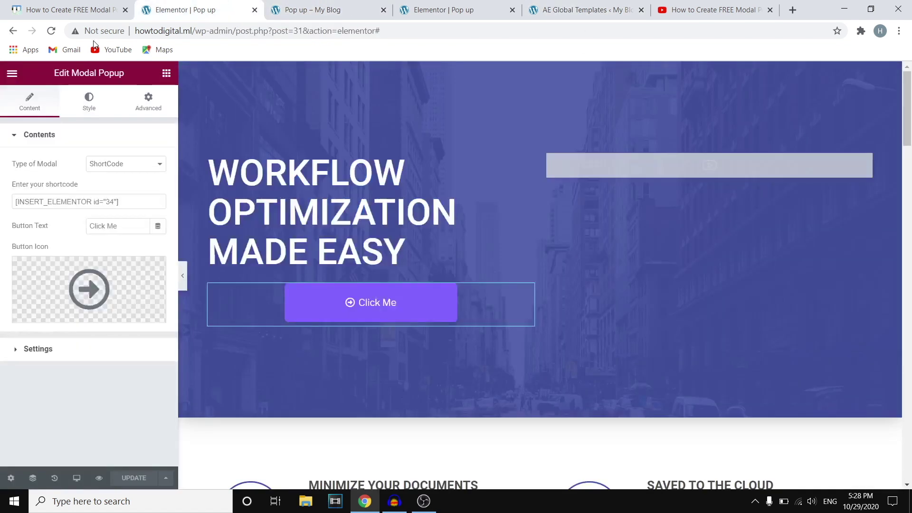
{"action": "left_click", "coordinate": [314, 10]}
{"action": "left_click", "coordinate": [687, 112]}
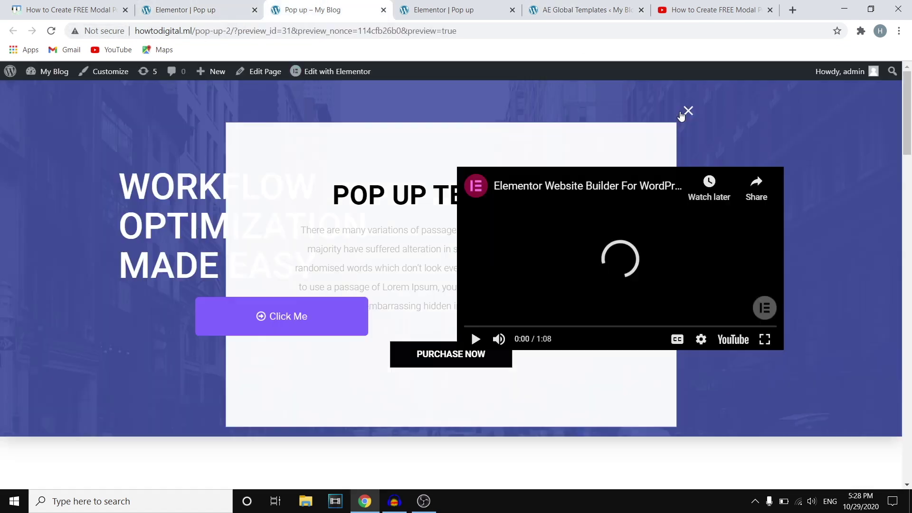
{"action": "left_click", "coordinate": [51, 30]}
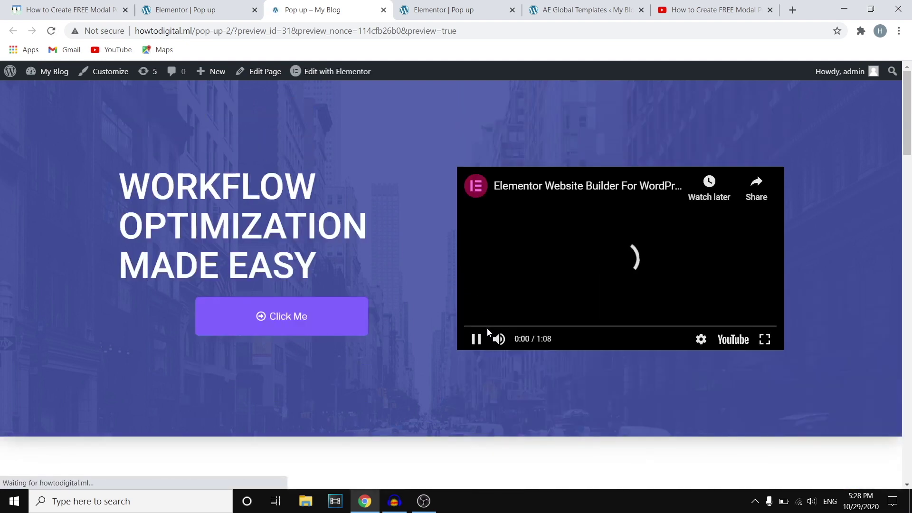
{"action": "left_click", "coordinate": [290, 316]}
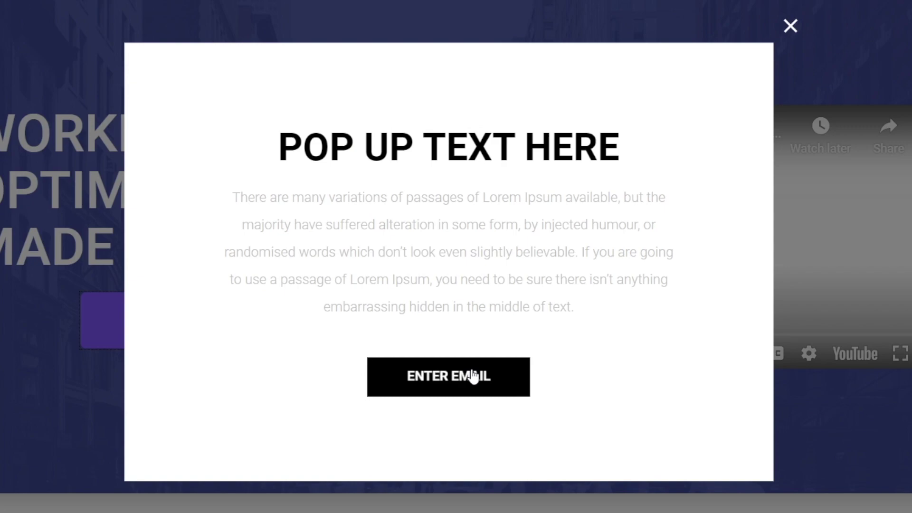
{"action": "left_click", "coordinate": [474, 376]}
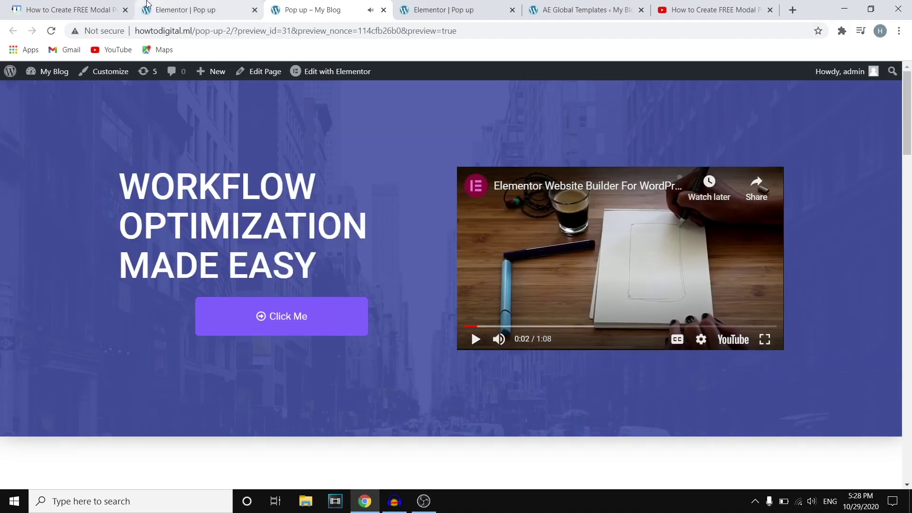
- Return to the Pop up page's editor, open the modal popup there to view its content, and close it
{"action": "left_click", "coordinate": [218, 6]}
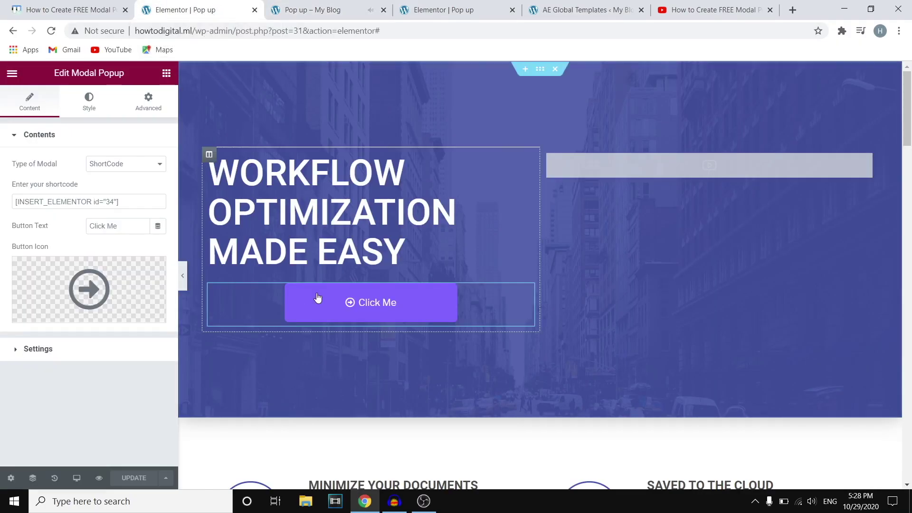
{"action": "left_click", "coordinate": [421, 298]}
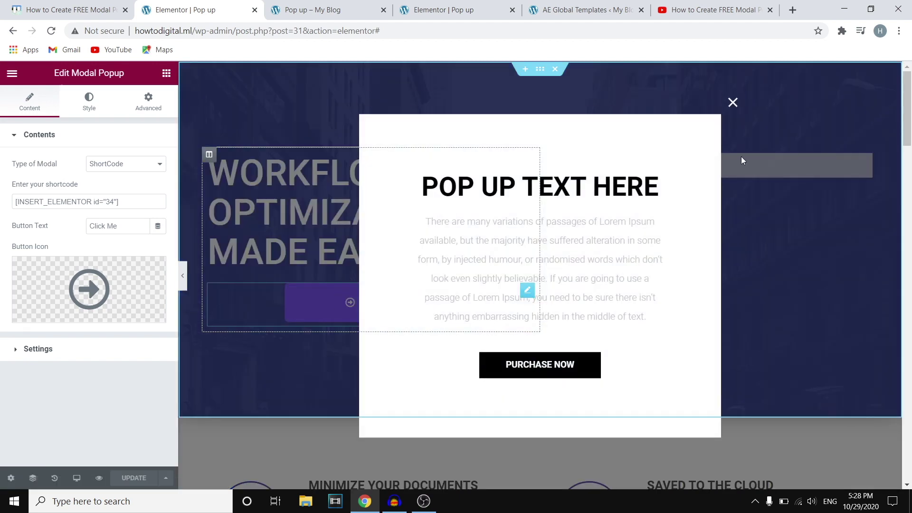
{"action": "left_click", "coordinate": [729, 108]}
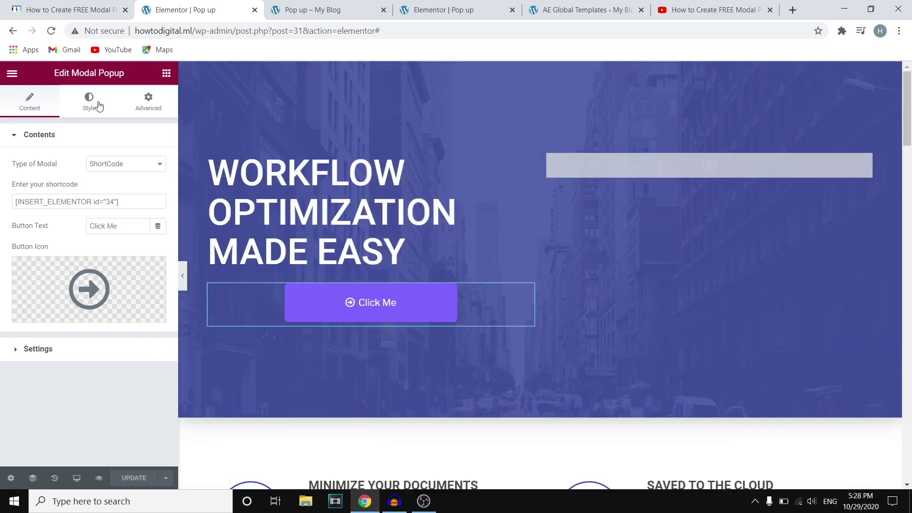
- Set the button text of the Modal Popup widget to GET STARTED
{"action": "left_click", "coordinate": [31, 108]}
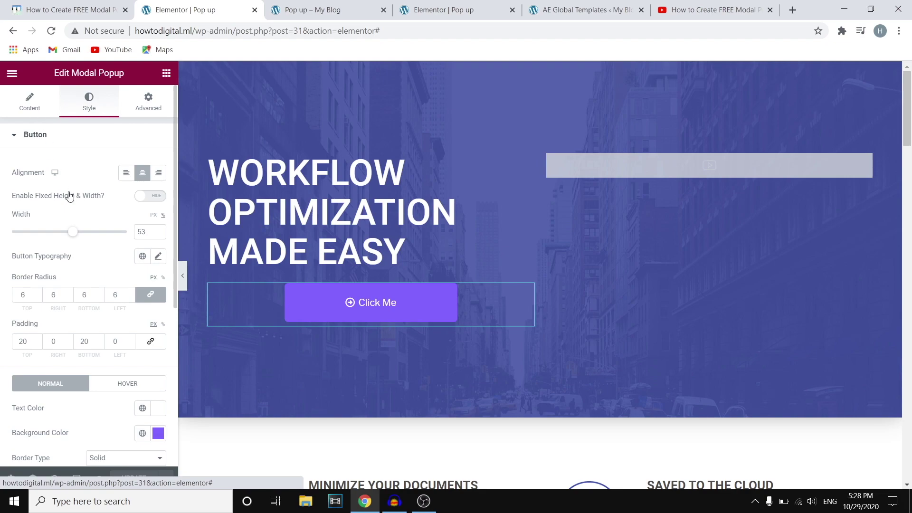
{"action": "left_click_drag", "start_coordinate": [138, 223], "coordinate": [5, 224]}
{"action": "key", "text": "BackSpace"}
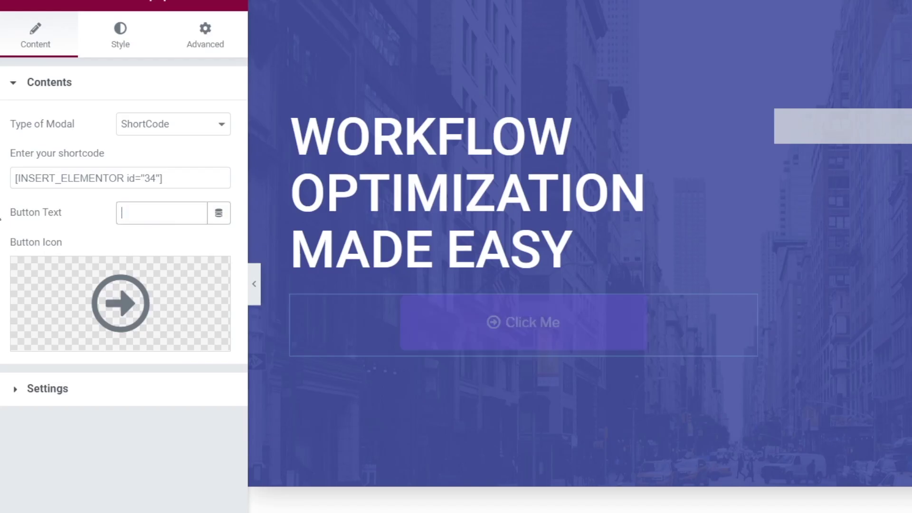
{"action": "type", "text": "GET STARTED"}
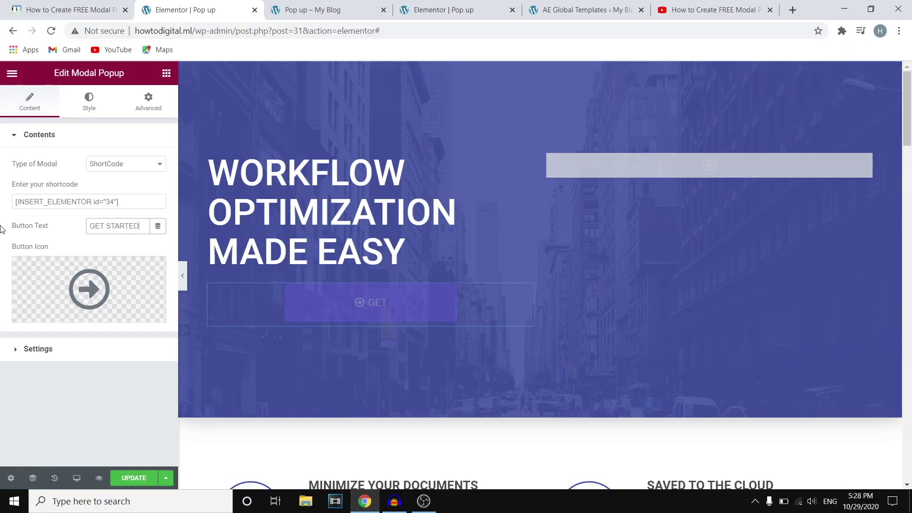
{"action": "left_click", "coordinate": [84, 424]}
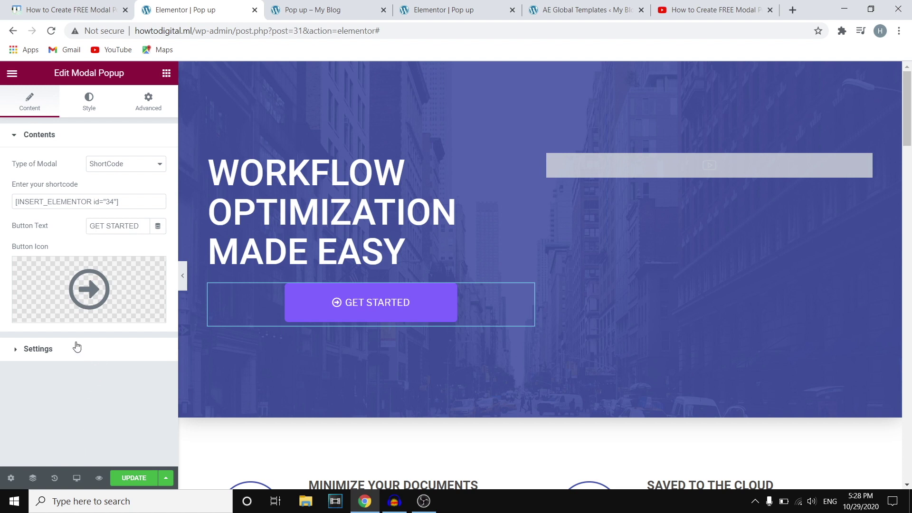